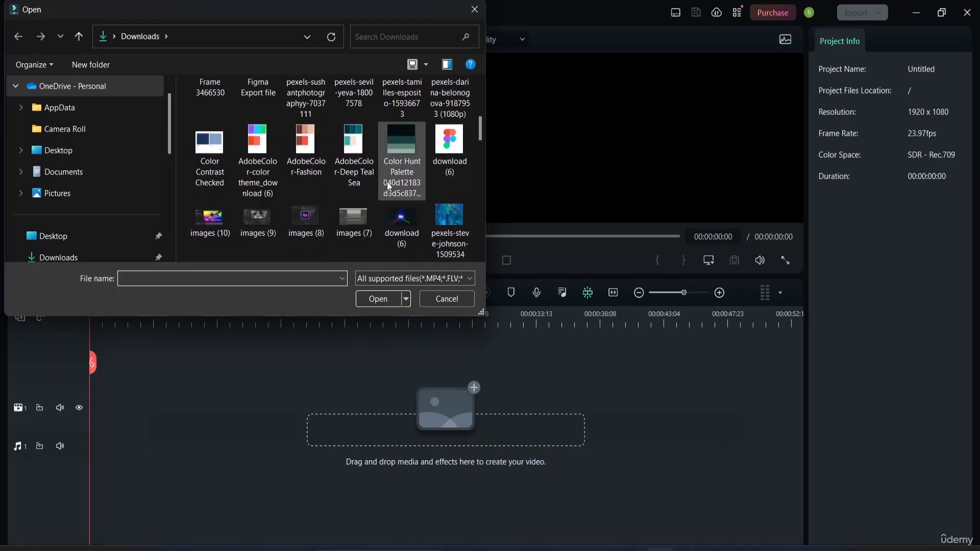
Import all the clips from the Sample videos folder in Downloads into the project media.
{"action": "left_click", "coordinate": [354, 190]}
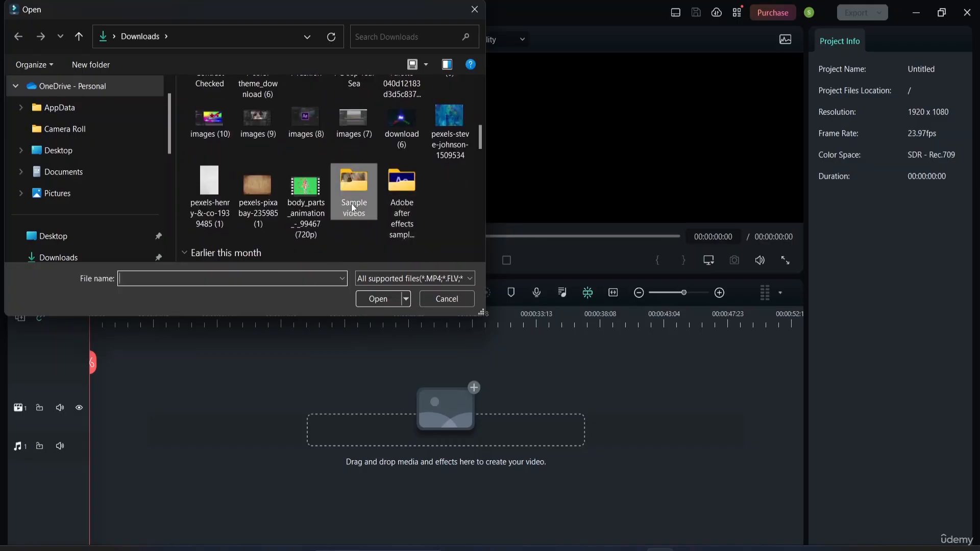
{"action": "left_click", "coordinate": [376, 299]}
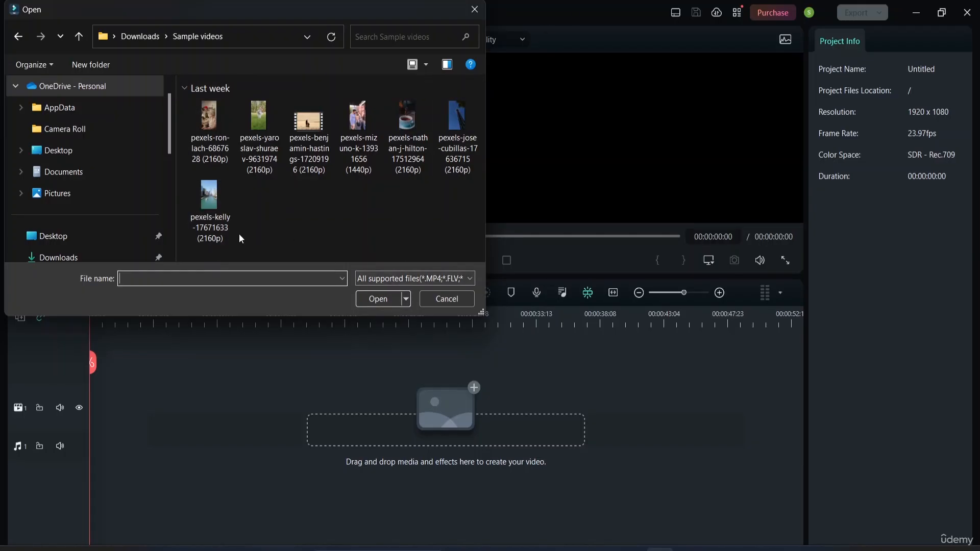
{"action": "left_click_drag", "start_coordinate": [181, 98], "coordinate": [481, 253]}
{"action": "left_click", "coordinate": [379, 298]}
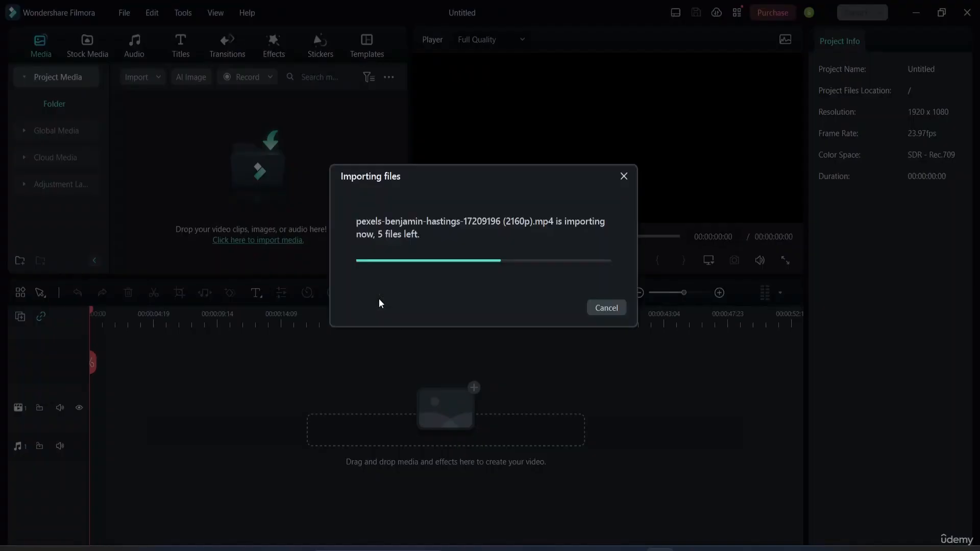
{"action": "scroll", "coordinate": [281, 205], "scroll_direction": "down", "scroll_amount": 2}
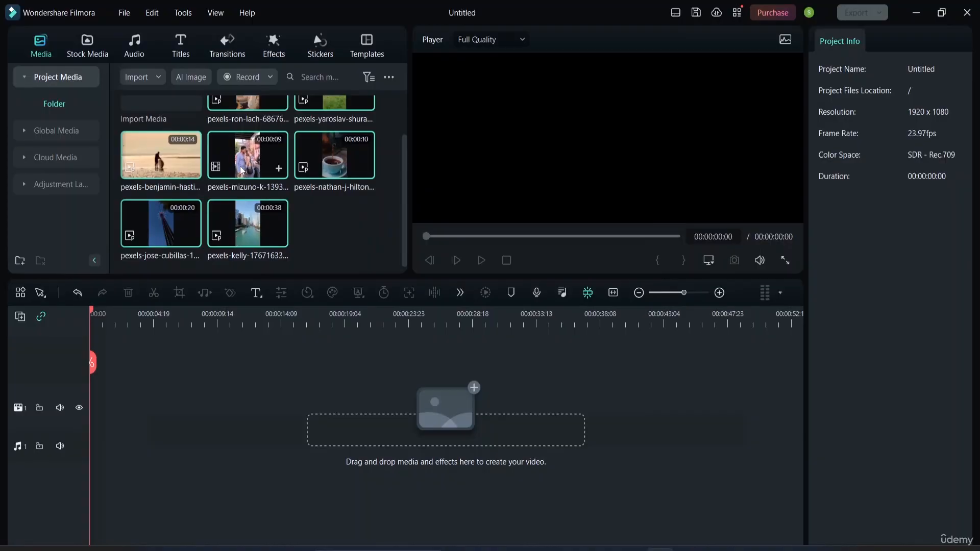
{"action": "scroll", "coordinate": [229, 180], "scroll_direction": "up", "scroll_amount": 2}
{"action": "scroll", "coordinate": [178, 186], "scroll_direction": "down", "scroll_amount": 2}
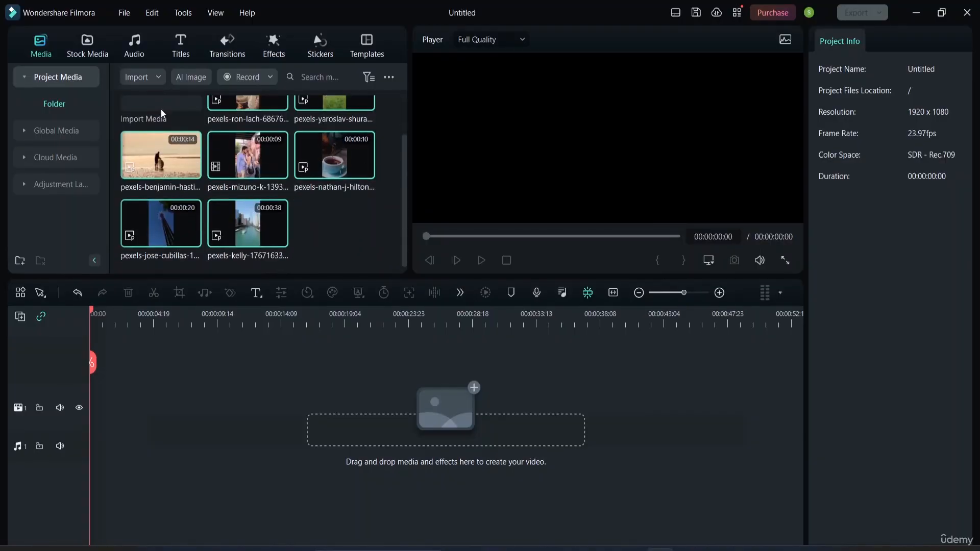
Import the Filmora logo image "download (9)" from the Downloads folder into the project media.
{"action": "left_click", "coordinate": [332, 232]}
{"action": "double_click", "coordinate": [328, 234]}
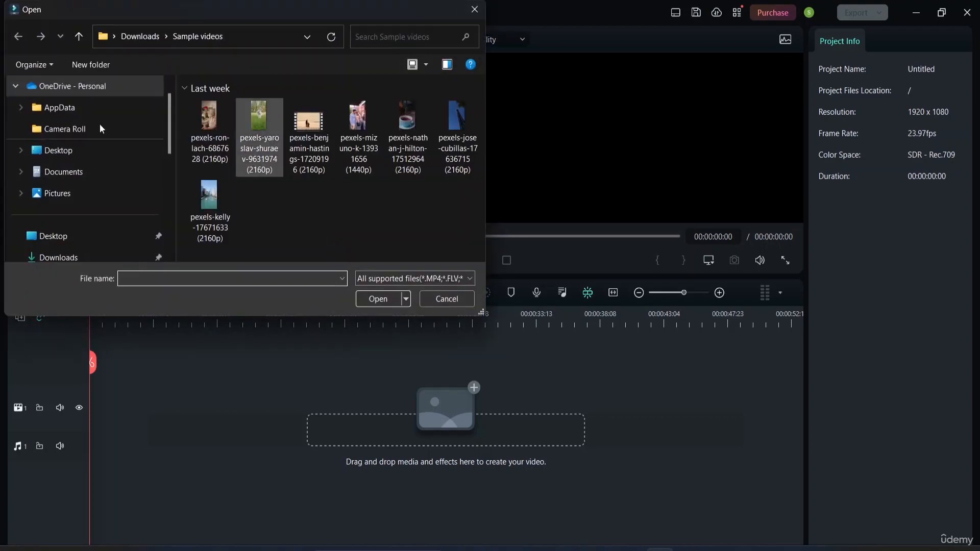
{"action": "scroll", "coordinate": [110, 202], "scroll_direction": "down", "scroll_amount": 1}
{"action": "left_click", "coordinate": [74, 237]}
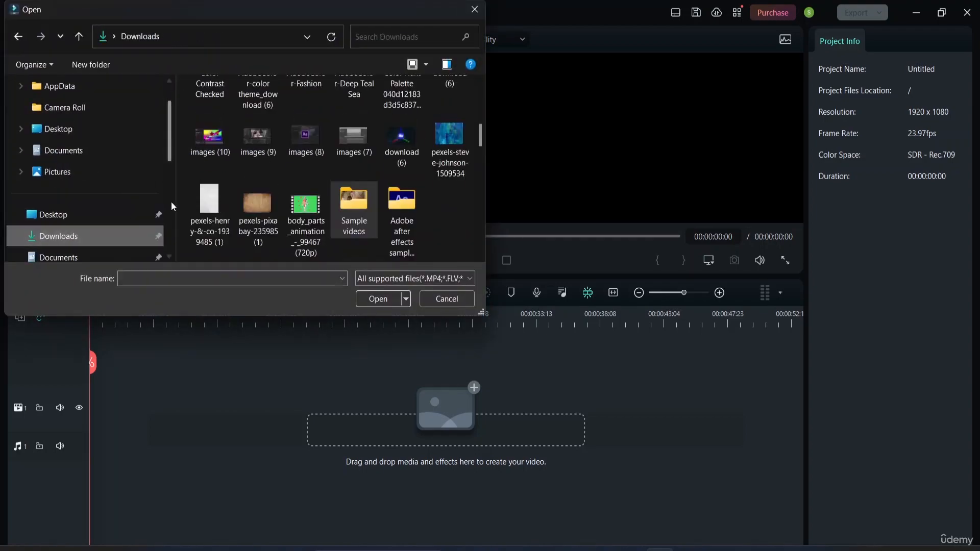
{"action": "scroll", "coordinate": [331, 190], "scroll_direction": "up", "scroll_amount": 5}
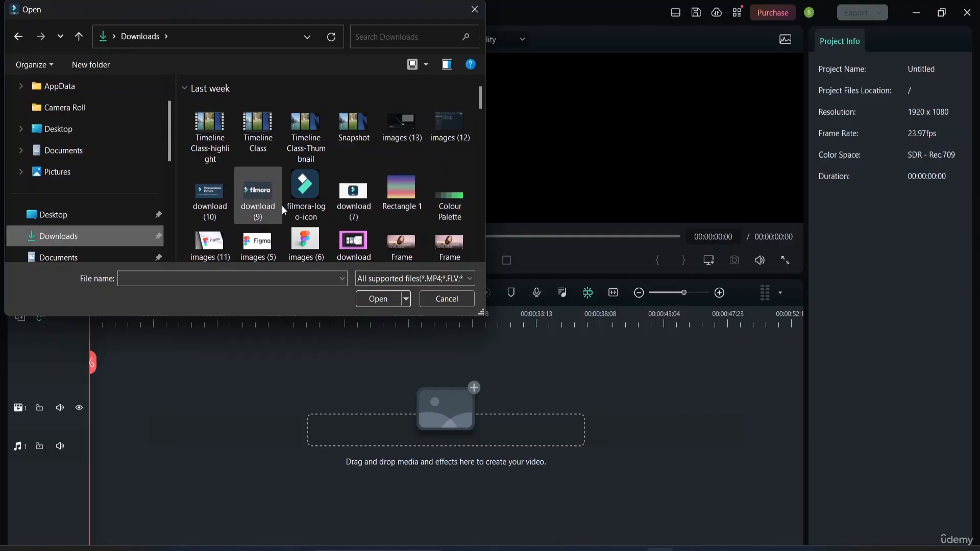
{"action": "left_click", "coordinate": [256, 200]}
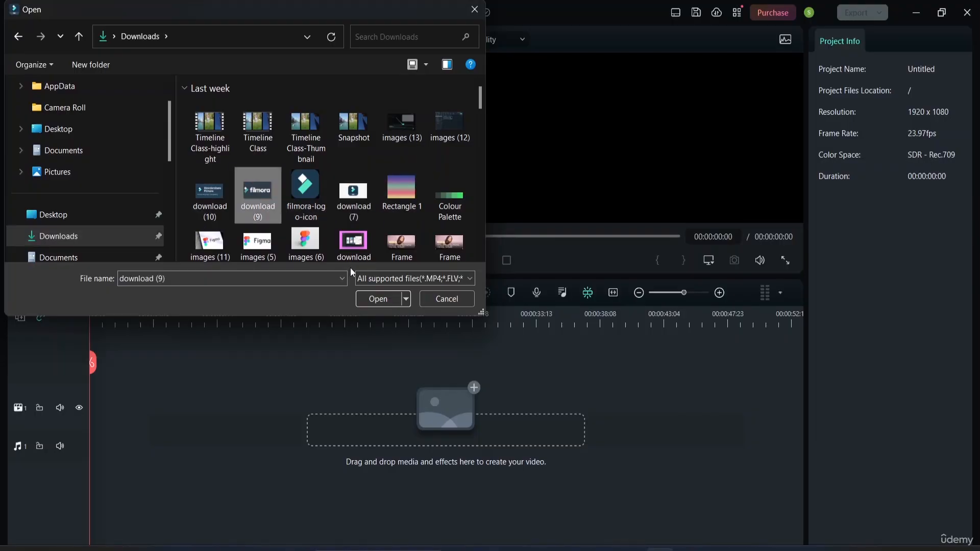
{"action": "left_click", "coordinate": [377, 299]}
{"action": "scroll", "coordinate": [227, 169], "scroll_direction": "up", "scroll_amount": 2}
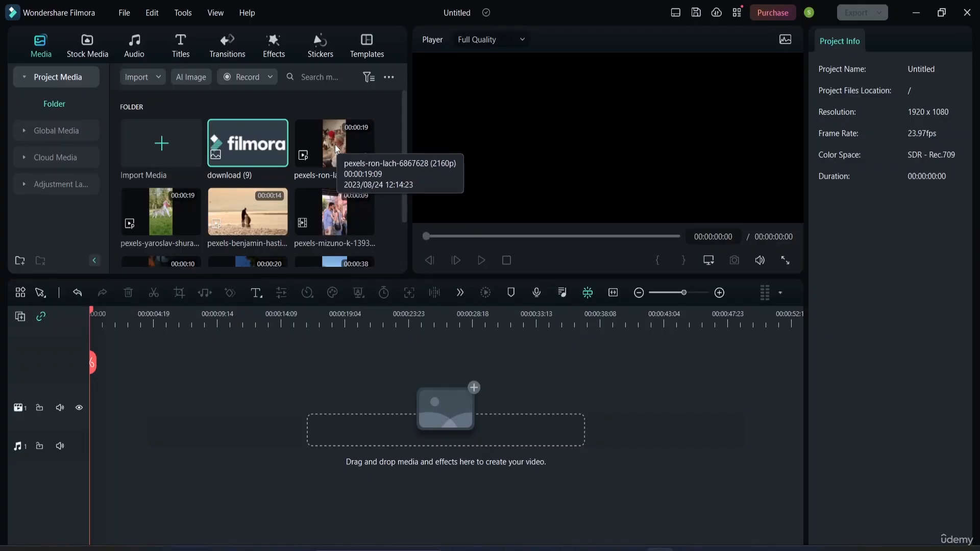
Place the teacup clip at the start of the first video track, keeping the 1920 x 1080 23.97fps project settings.
{"action": "left_click_drag", "start_coordinate": [336, 149], "coordinate": [363, 174]}
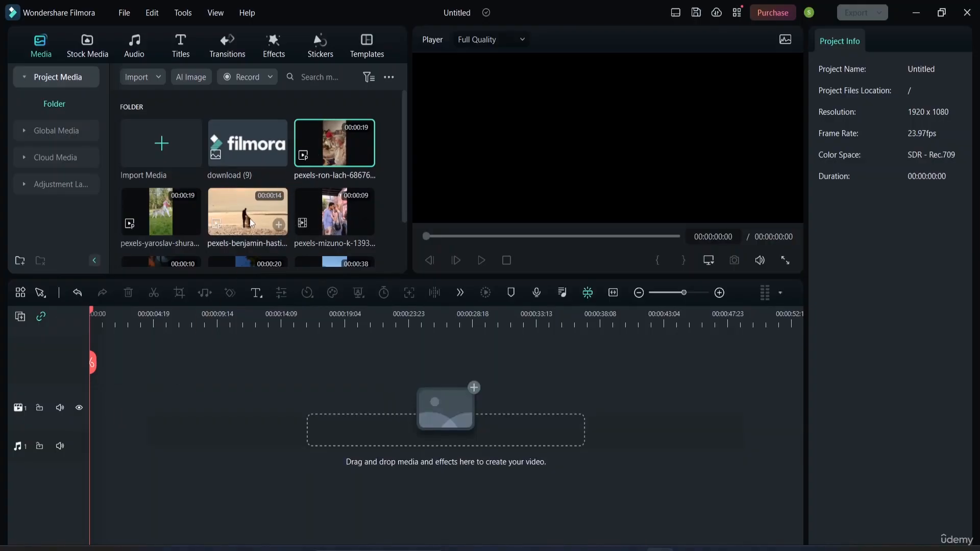
{"action": "scroll", "coordinate": [255, 218], "scroll_direction": "down", "scroll_amount": 1}
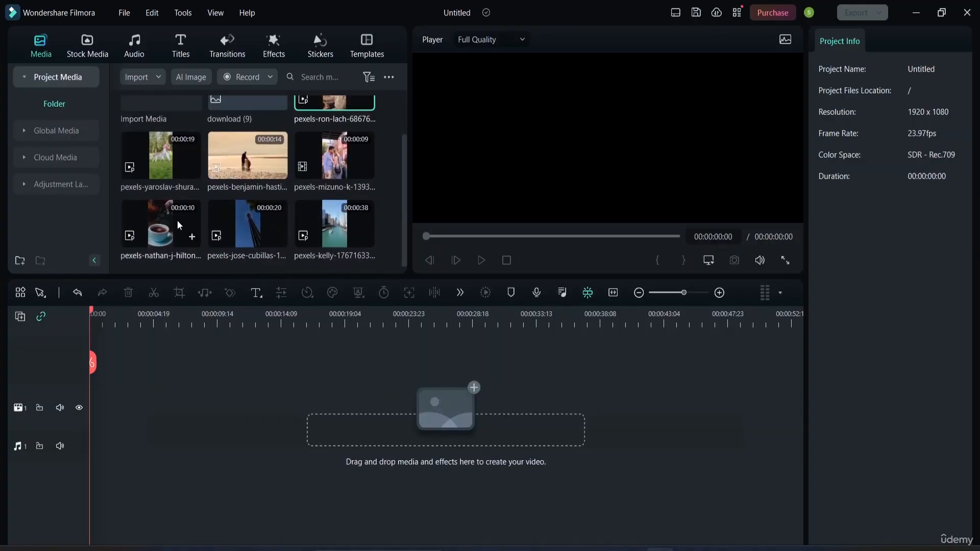
{"action": "left_click_drag", "start_coordinate": [168, 225], "coordinate": [89, 395]}
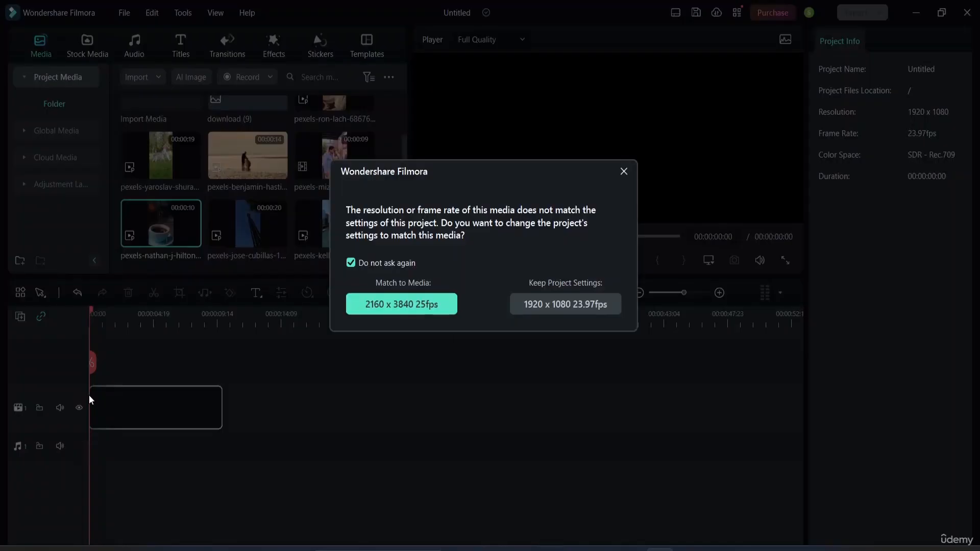
{"action": "left_click", "coordinate": [559, 306]}
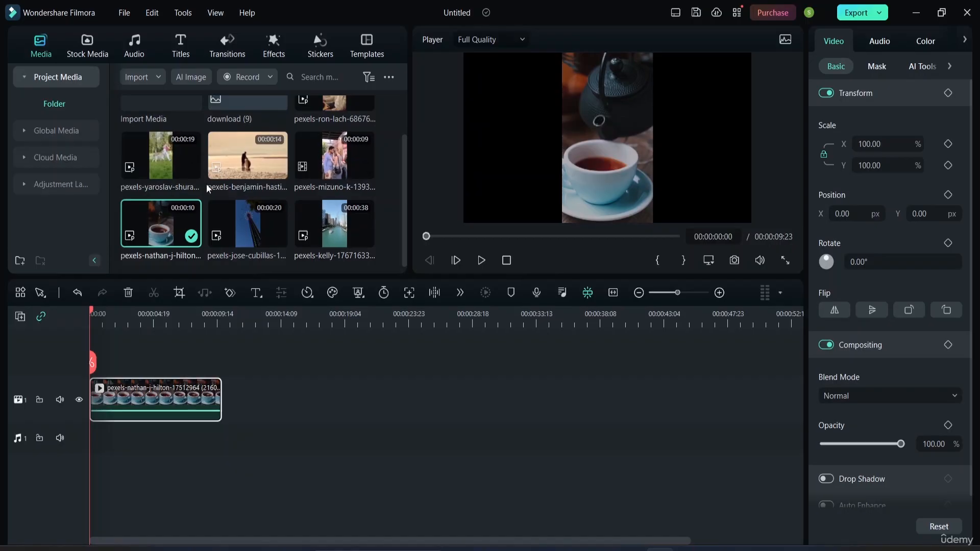
Add the beach clip at the start of video track 1 and stack the teacup clip above it on track 2.
{"action": "scroll", "coordinate": [206, 184], "scroll_direction": "up", "scroll_amount": 2}
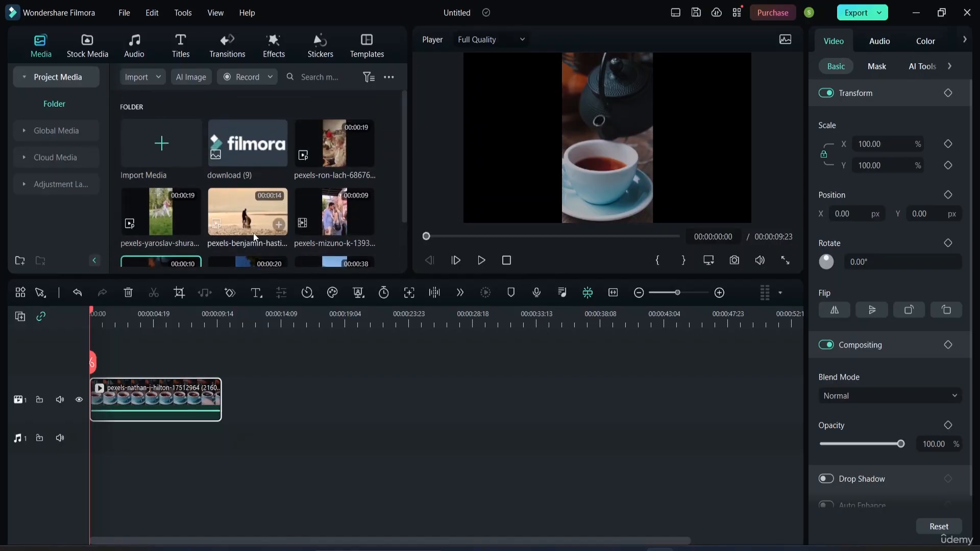
{"action": "left_click_drag", "start_coordinate": [244, 221], "coordinate": [97, 364]}
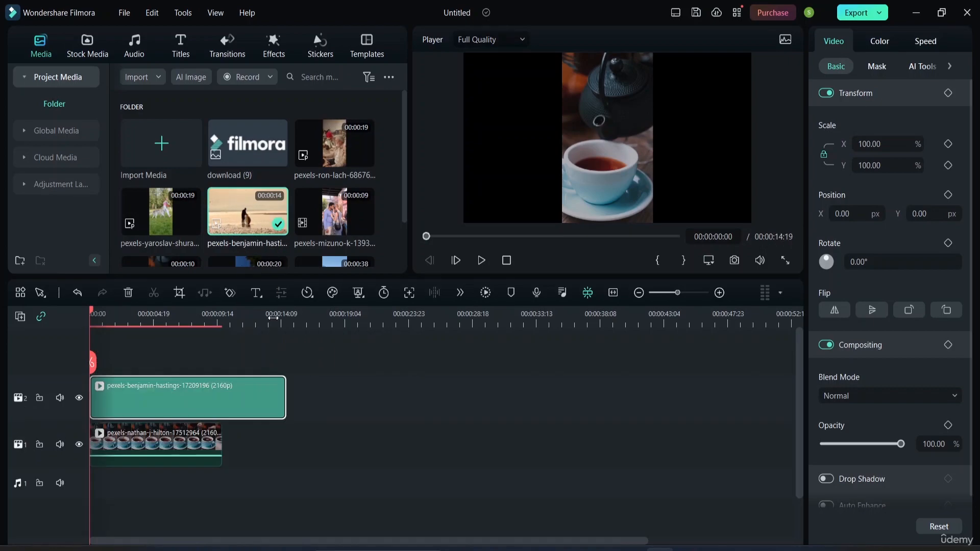
{"action": "left_click_drag", "start_coordinate": [145, 448], "coordinate": [381, 448]}
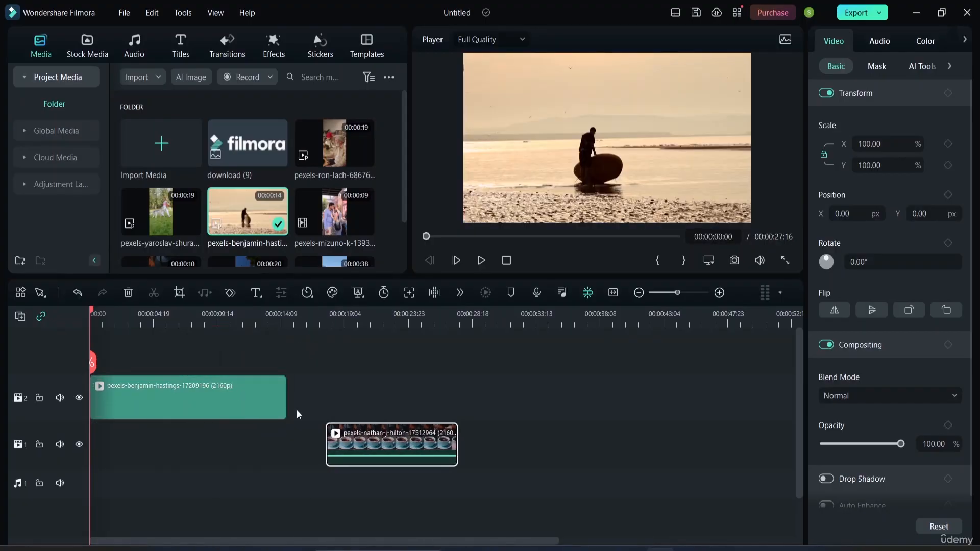
{"action": "left_click_drag", "start_coordinate": [148, 393], "coordinate": [130, 443]}
{"action": "left_click_drag", "start_coordinate": [418, 437], "coordinate": [178, 398]}
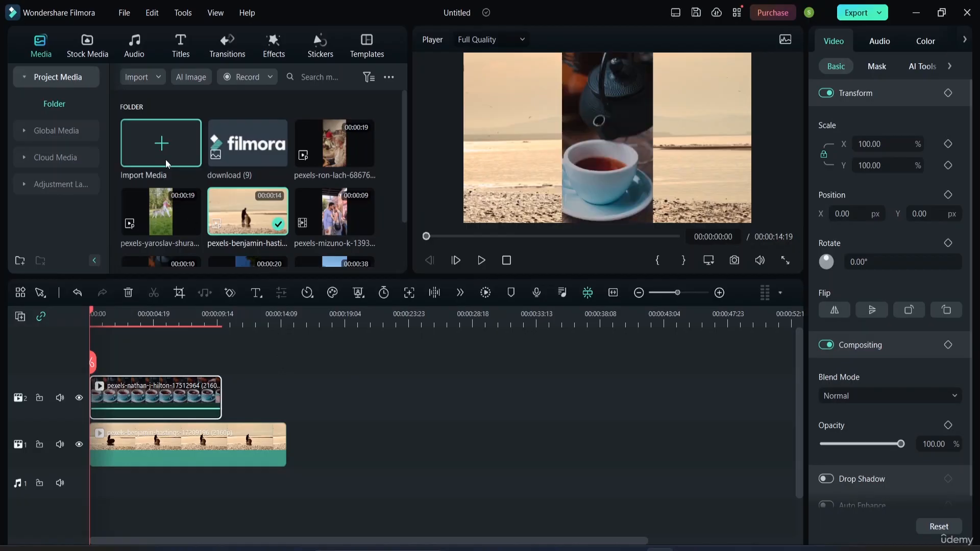
Add the downloaded "Something Cheer You Up-AI music" at the start of audio track 1, preview it briefly and return the playhead to the start.
{"action": "left_click", "coordinate": [129, 49]}
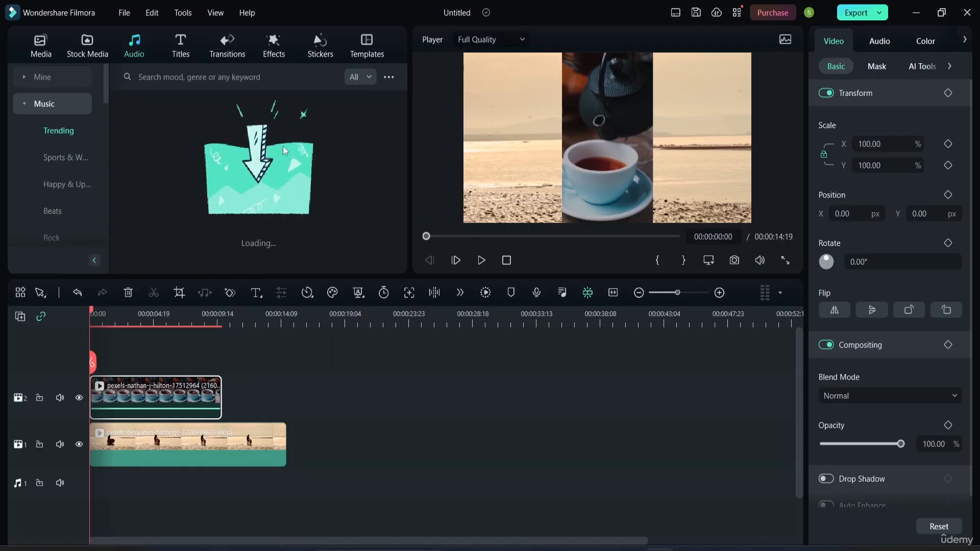
{"action": "left_click", "coordinate": [51, 78]}
{"action": "left_click", "coordinate": [62, 131]}
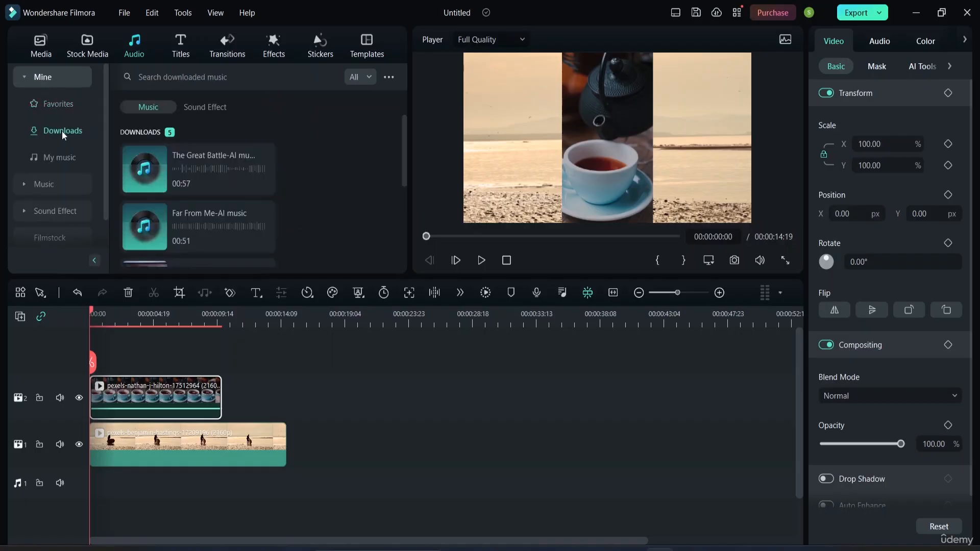
{"action": "scroll", "coordinate": [193, 192], "scroll_direction": "down", "scroll_amount": 3}
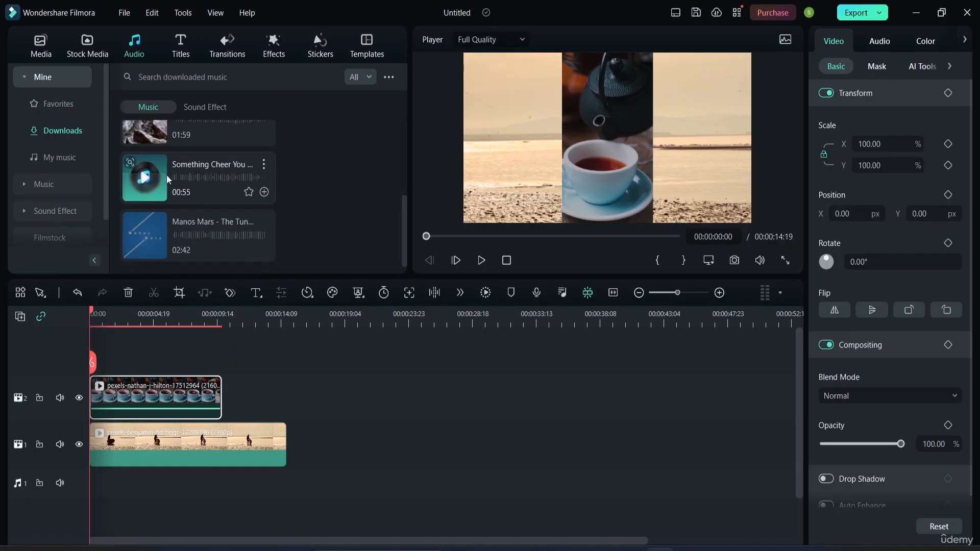
{"action": "mouse_move", "coordinate": [197, 169]}
{"action": "left_mouse_down"}
{"action": "mouse_move", "coordinate": [229, 399]}
{"action": "mouse_move", "coordinate": [209, 262]}
{"action": "left_mouse_up"}
{"action": "left_click", "coordinate": [338, 197]}
{"action": "left_click_drag", "start_coordinate": [145, 176], "coordinate": [81, 480]}
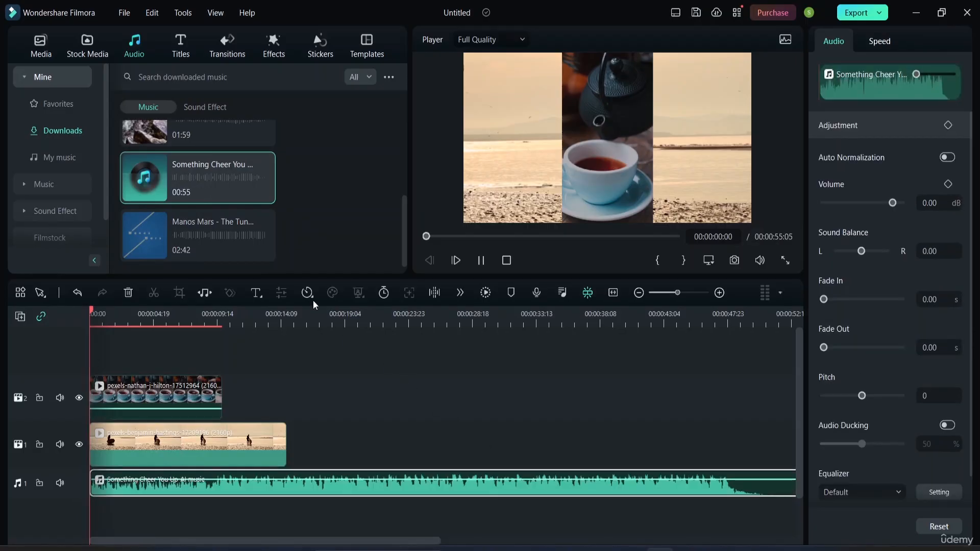
{"action": "key", "text": "space"}
{"action": "key", "text": "space"}
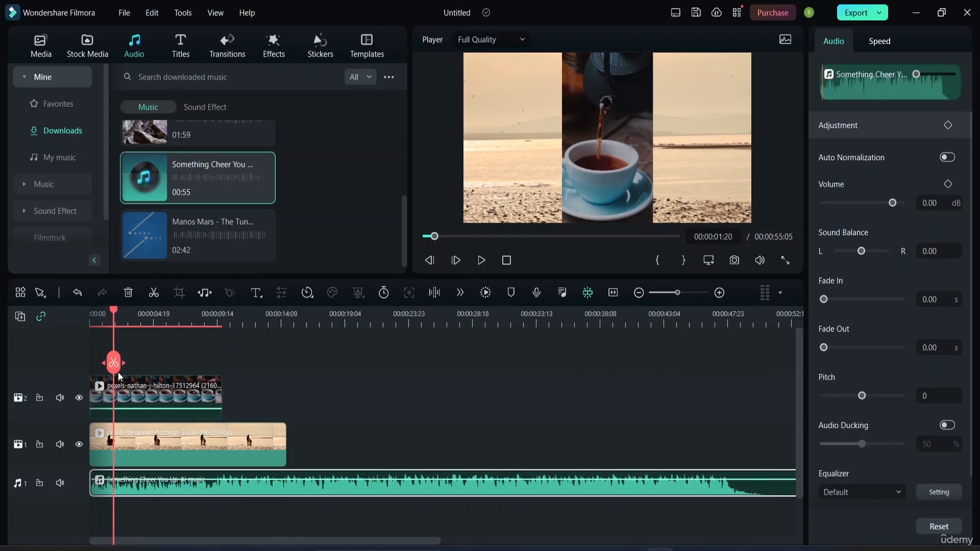
{"action": "left_click_drag", "start_coordinate": [119, 376], "coordinate": [75, 359]}
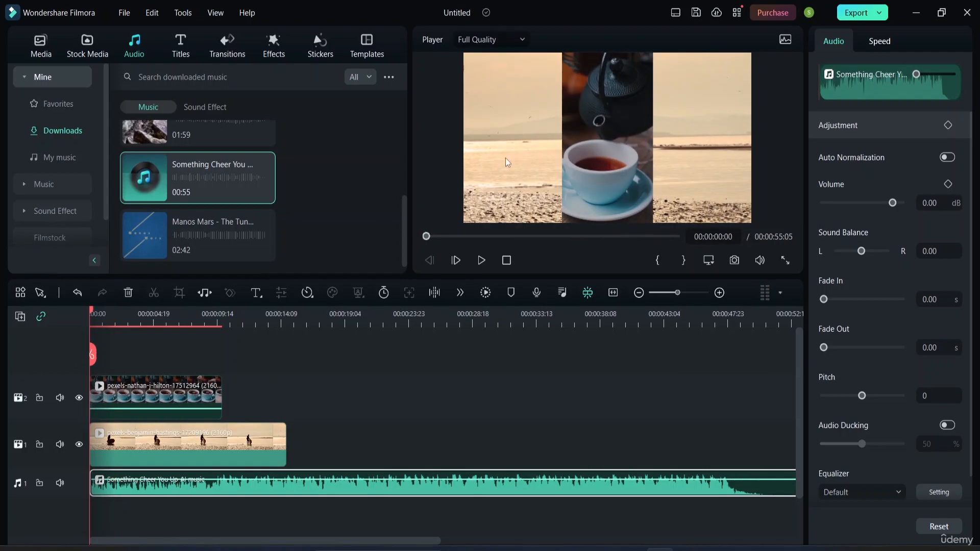
Move the teacup clip to the left edge of the video frame, at about X -656 px.
{"action": "left_click_drag", "start_coordinate": [591, 105], "coordinate": [491, 104]}
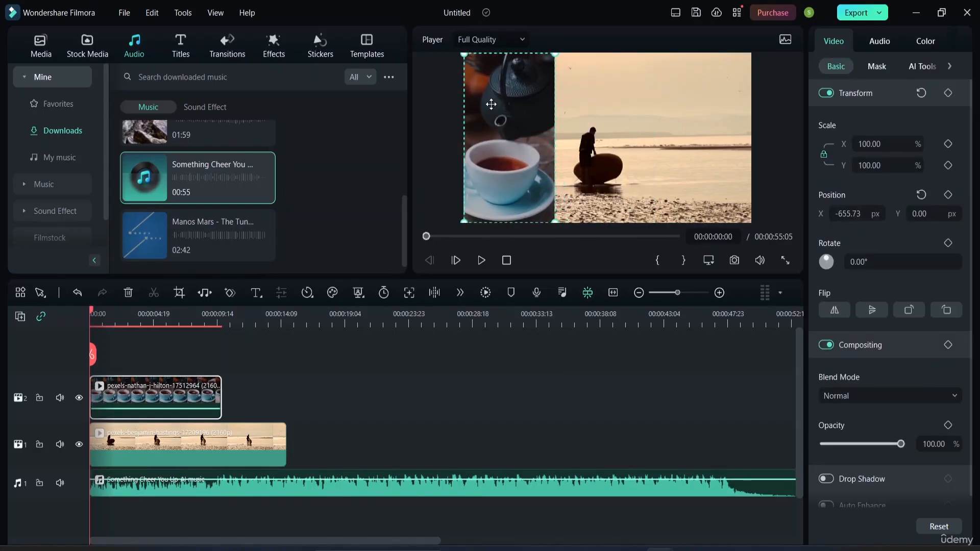
{"action": "left_click", "coordinate": [682, 108]}
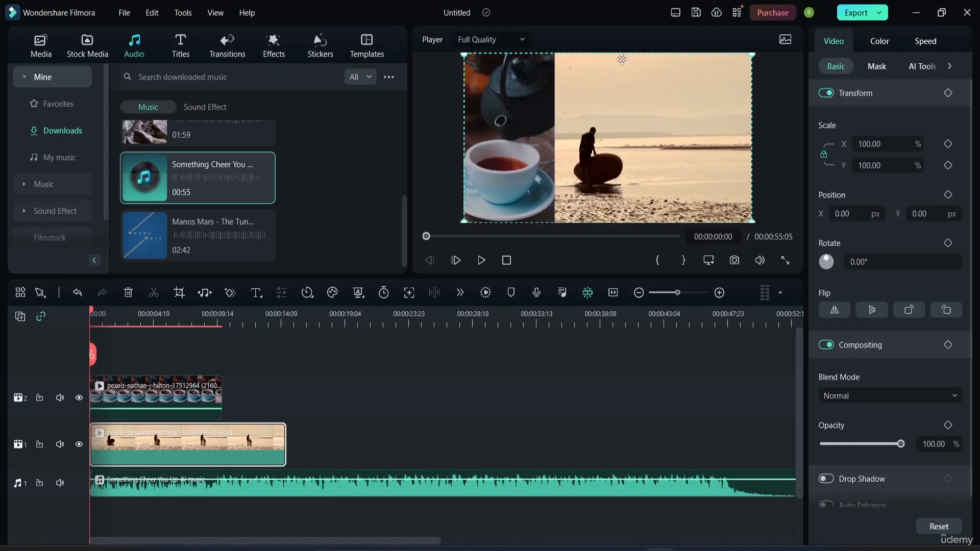
{"action": "mouse_move", "coordinate": [514, 108]}
{"action": "left_mouse_down"}
{"action": "mouse_move", "coordinate": [675, 98]}
{"action": "mouse_move", "coordinate": [678, 121]}
{"action": "mouse_move", "coordinate": [665, 140]}
{"action": "mouse_move", "coordinate": [672, 88]}
{"action": "mouse_move", "coordinate": [689, 111]}
{"action": "mouse_move", "coordinate": [683, 103]}
{"action": "mouse_move", "coordinate": [510, 107]}
{"action": "left_mouse_up"}
{"action": "left_click", "coordinate": [707, 109]}
{"action": "left_click_drag", "start_coordinate": [724, 101], "coordinate": [693, 111]}
Place the Filmora logo image "download (9)" at the start of a new video track 3 above the teacup clip.
{"action": "left_click", "coordinate": [87, 53]}
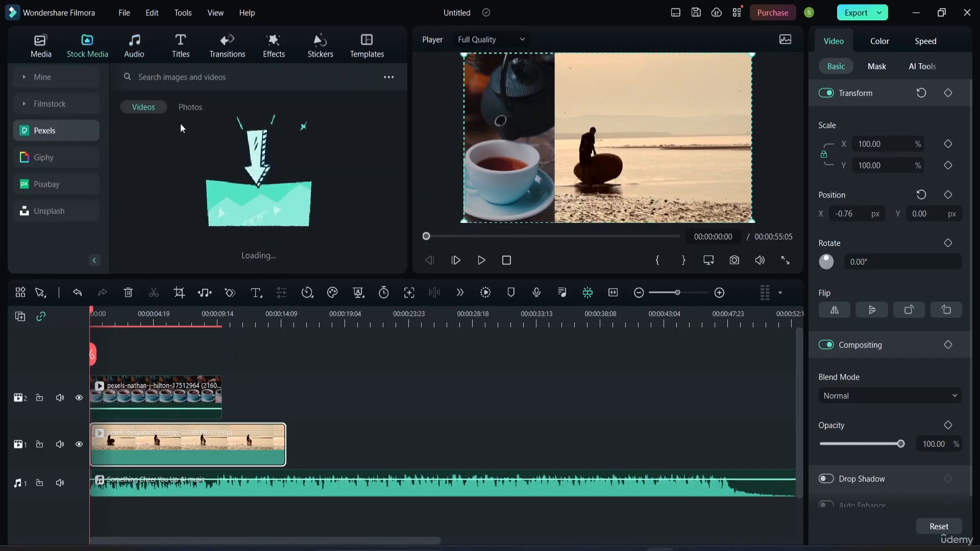
{"action": "left_click", "coordinate": [42, 44]}
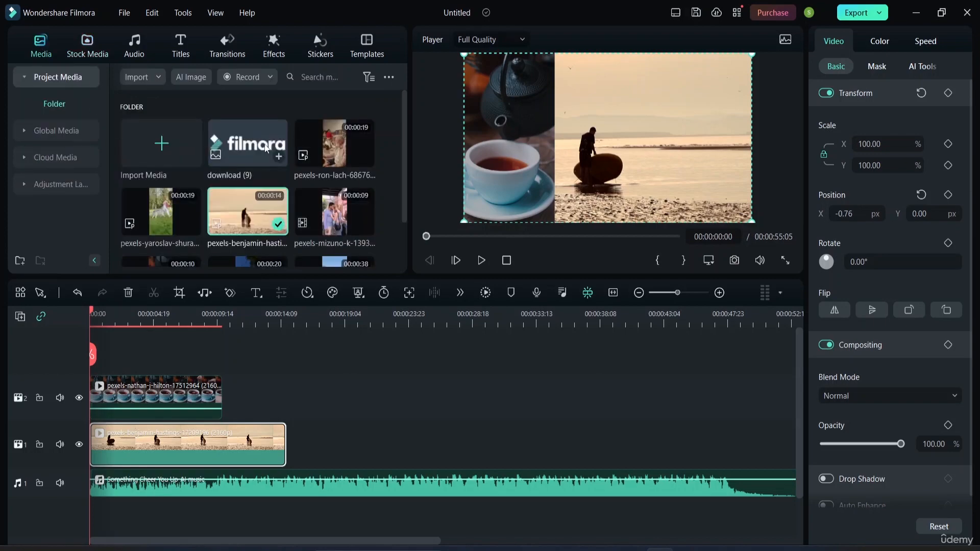
{"action": "left_click_drag", "start_coordinate": [248, 148], "coordinate": [673, 71]}
{"action": "mouse_move", "coordinate": [255, 148]}
{"action": "left_mouse_down"}
{"action": "mouse_move", "coordinate": [244, 151]}
{"action": "mouse_move", "coordinate": [136, 353]}
{"action": "mouse_move", "coordinate": [85, 363]}
{"action": "left_mouse_up"}
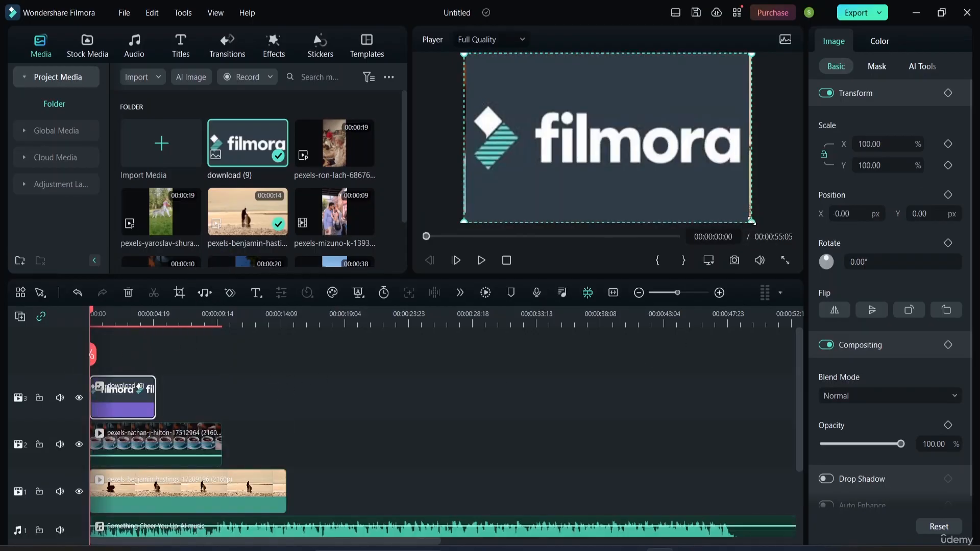
Scale the logo to about 27% in the frame's lower-right corner and shrink the beach clip to about 73%.
{"action": "left_click_drag", "start_coordinate": [753, 221], "coordinate": [718, 193]}
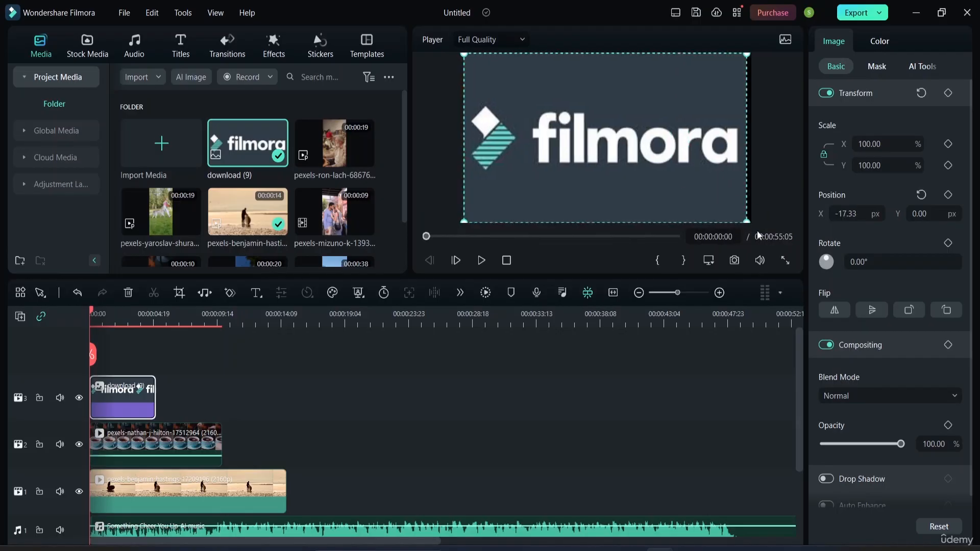
{"action": "left_click_drag", "start_coordinate": [748, 223], "coordinate": [730, 188]}
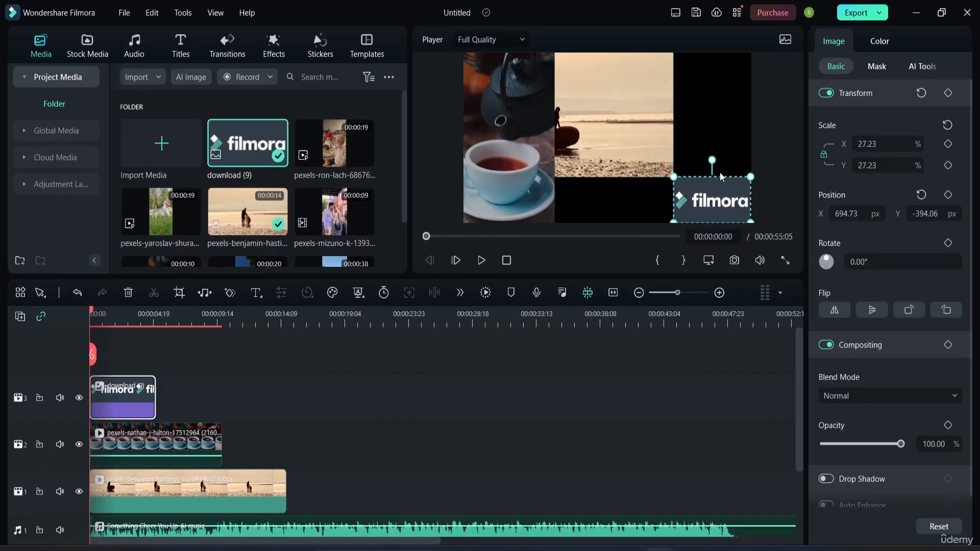
{"action": "left_click", "coordinate": [618, 448]}
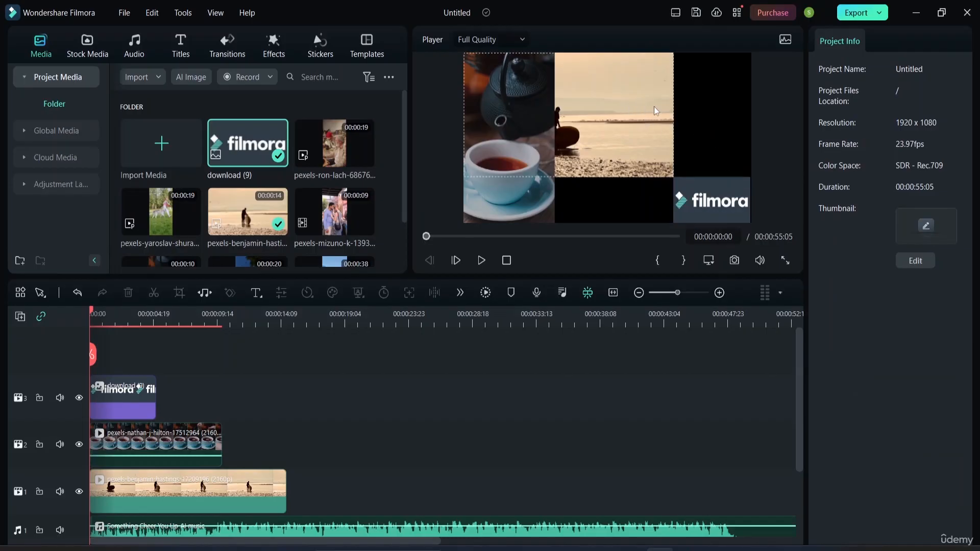
Move the beach clip to the frame's upper-right corner, at about X 252 px, Y 147 px.
{"action": "left_click_drag", "start_coordinate": [620, 106], "coordinate": [703, 102]}
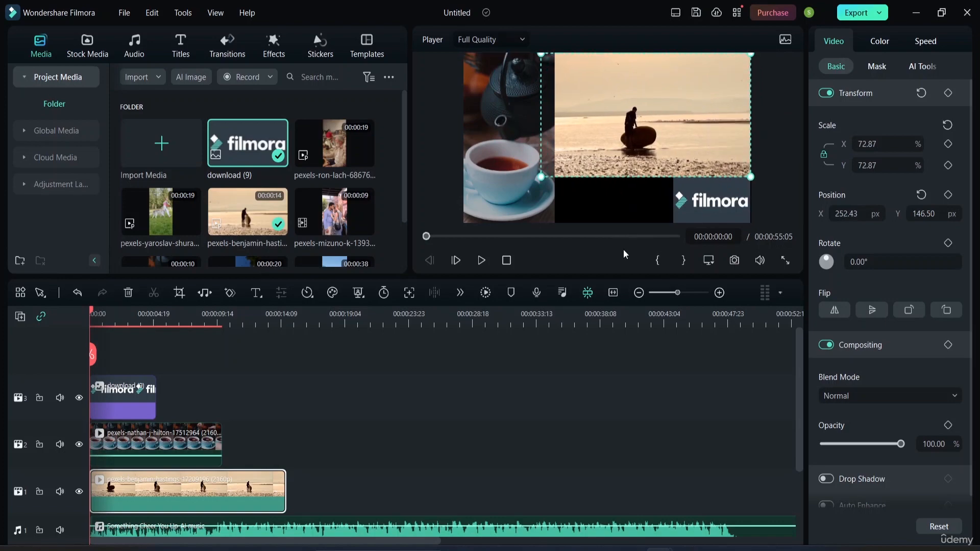
{"action": "left_click", "coordinate": [618, 379]}
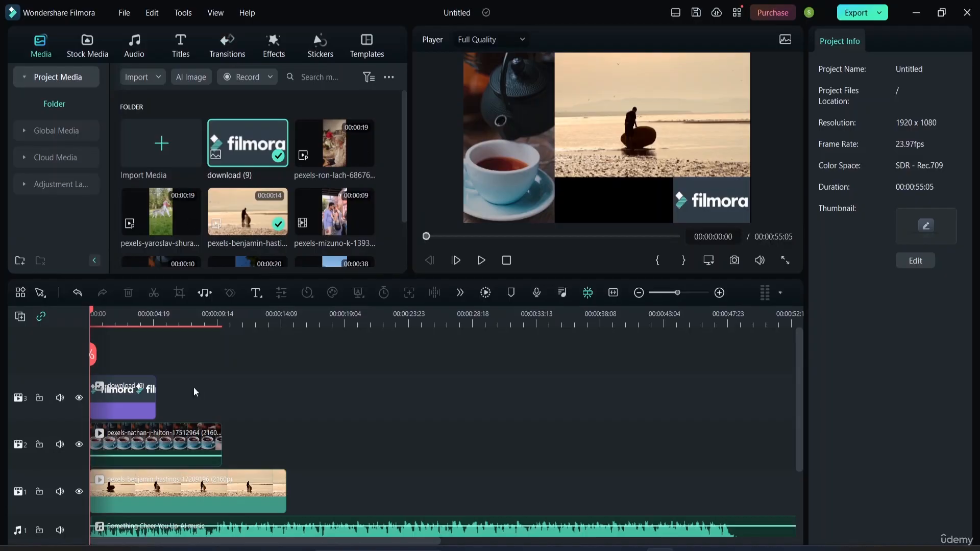
{"action": "scroll", "coordinate": [325, 471], "scroll_direction": "down", "scroll_amount": 2}
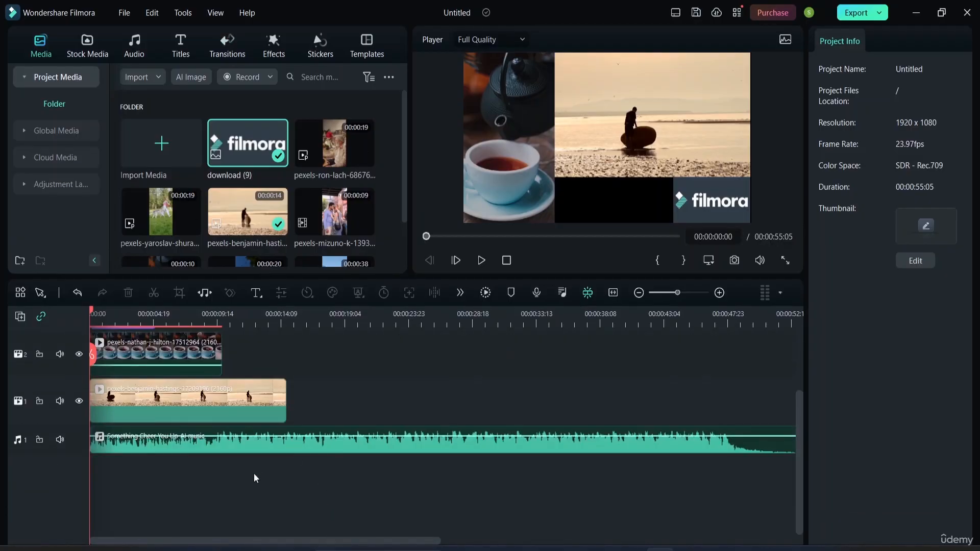
Lower the music clip's volume to about -13.3 dB on the timeline.
{"action": "left_click_drag", "start_coordinate": [351, 437], "coordinate": [351, 441]}
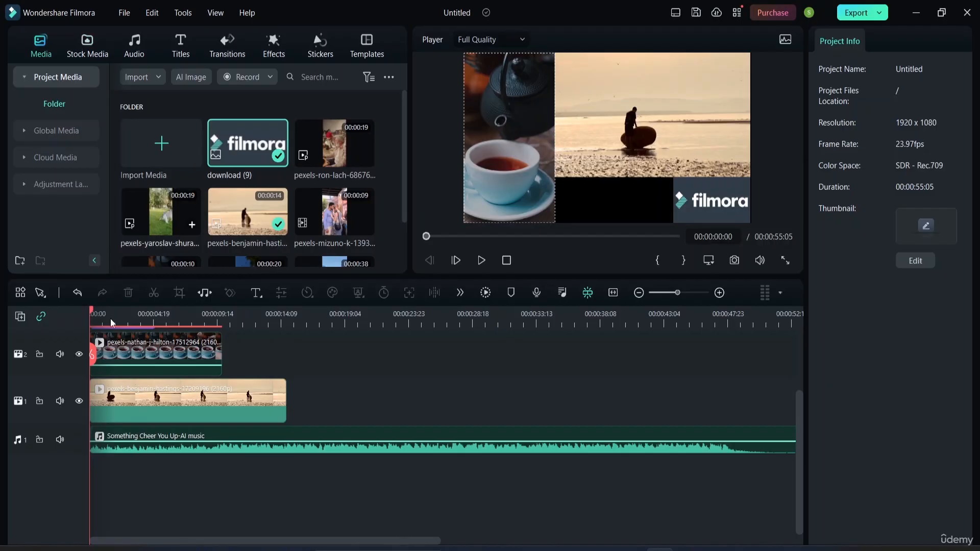
{"action": "left_click", "coordinate": [39, 293]}
{"action": "left_click", "coordinate": [79, 318]}
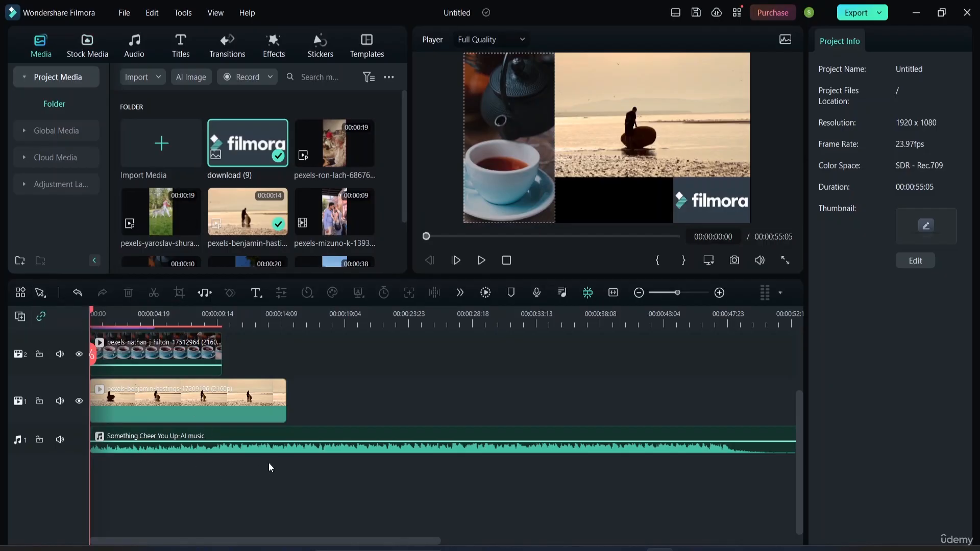
Split the music clip at 00:00:14:21, where the beach clip ends, delete the remainder and return the playhead to the start.
{"action": "left_click", "coordinate": [421, 443]}
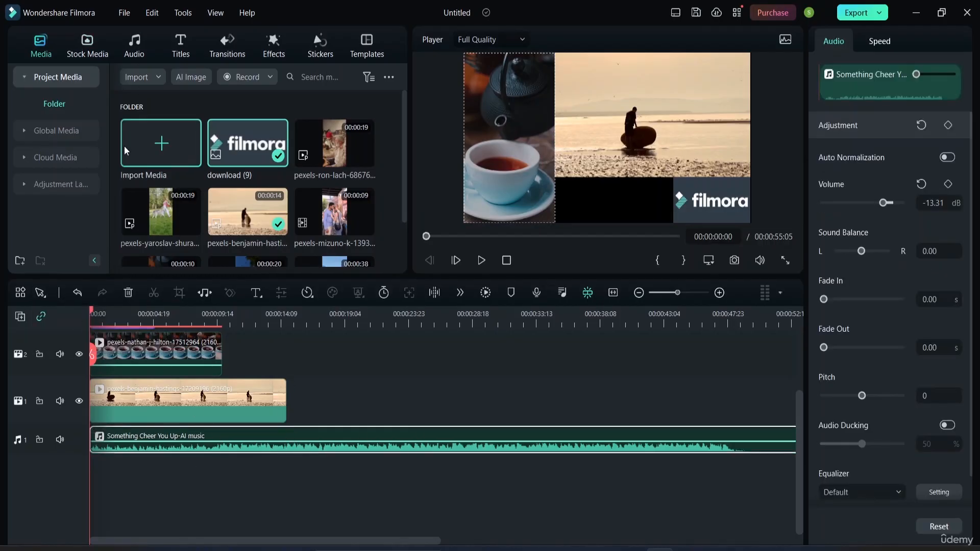
{"action": "left_click_drag", "start_coordinate": [93, 356], "coordinate": [289, 371]}
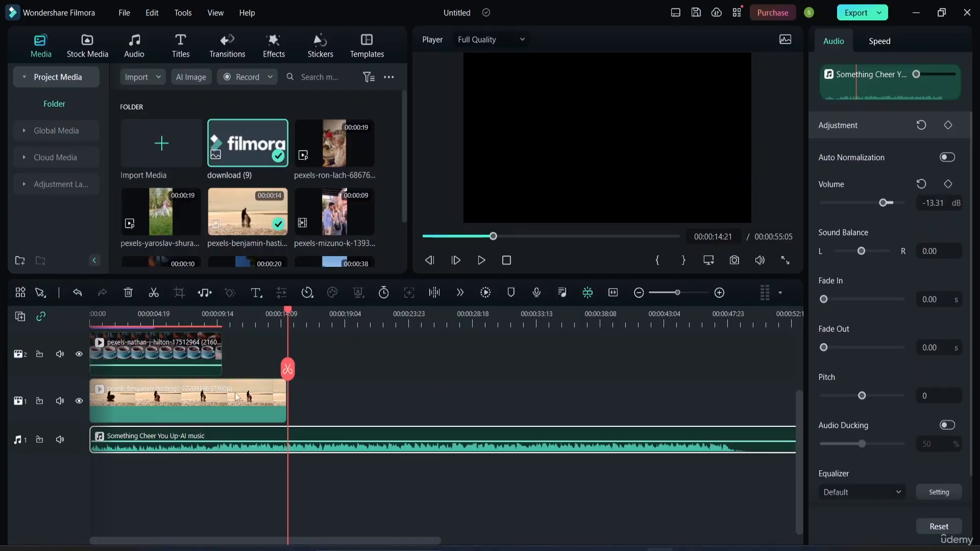
{"action": "left_click", "coordinate": [288, 369]}
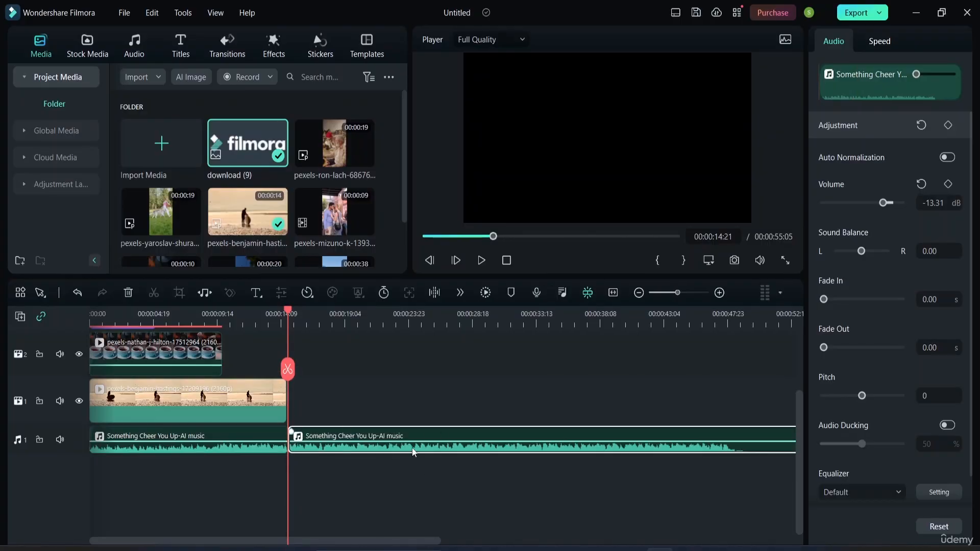
{"action": "key", "text": "Delete"}
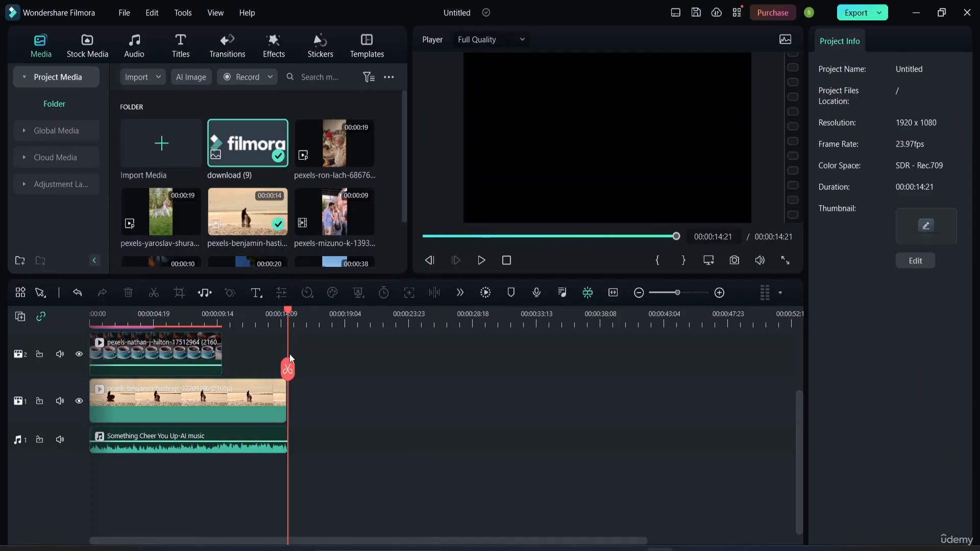
{"action": "left_click_drag", "start_coordinate": [287, 309], "coordinate": [78, 310]}
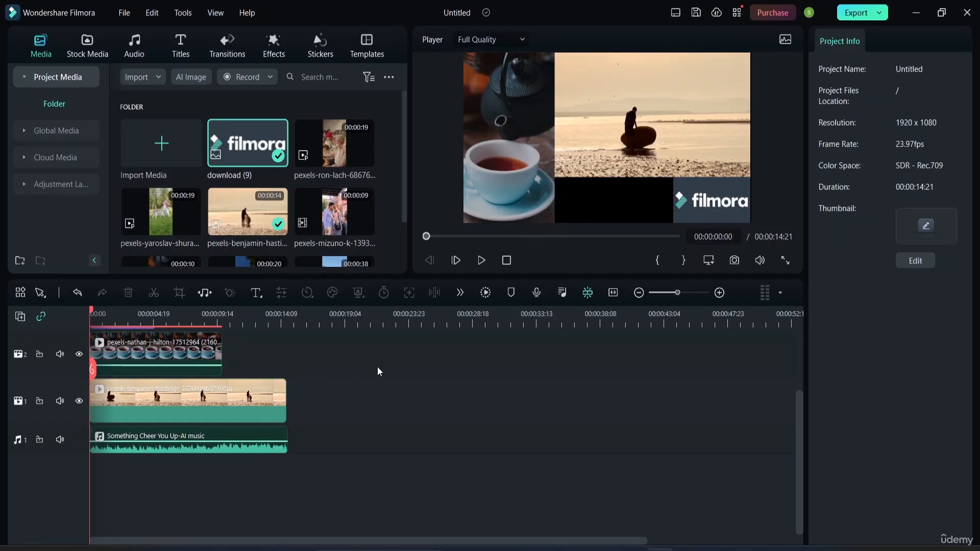
Shrink the beach clip to about 66% in the frame, keeping it in the upper-right corner.
{"action": "left_click", "coordinate": [645, 114]}
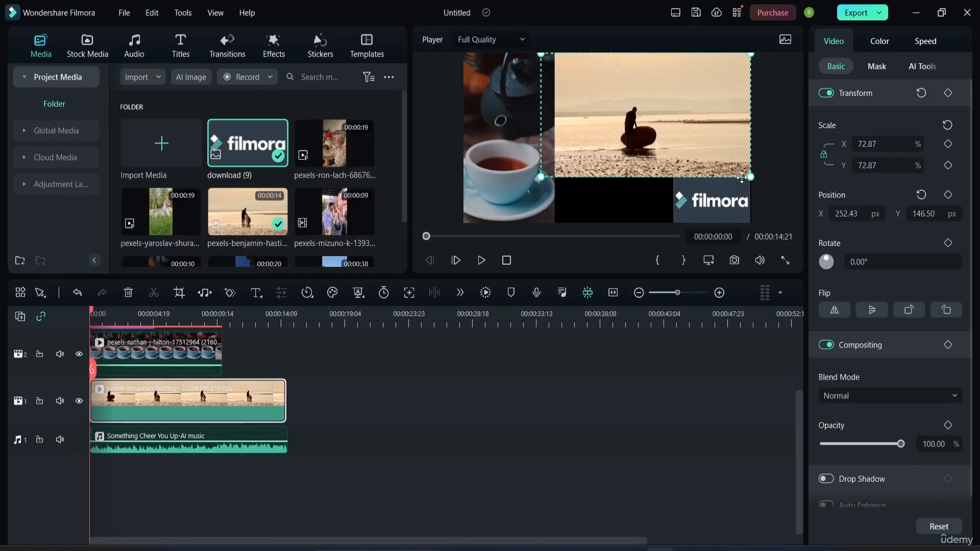
{"action": "mouse_move", "coordinate": [746, 168]}
{"action": "left_mouse_down"}
{"action": "mouse_move", "coordinate": [705, 161]}
{"action": "mouse_move", "coordinate": [750, 177]}
{"action": "left_mouse_up"}
{"action": "left_click_drag", "start_coordinate": [542, 176], "coordinate": [567, 161]}
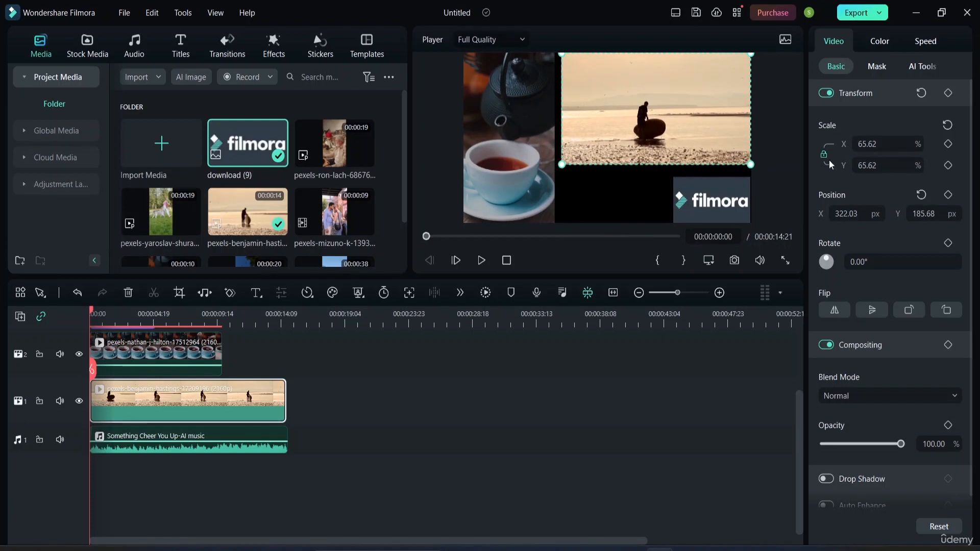
Scale the teacup clip down to about 95.5% against the frame's upper-left corner.
{"action": "left_click", "coordinate": [499, 180]}
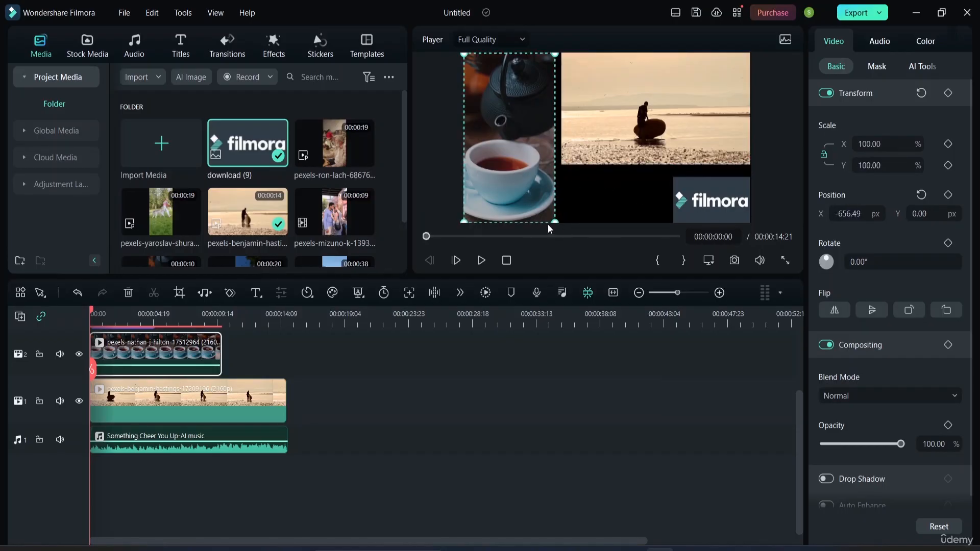
{"action": "left_click_drag", "start_coordinate": [556, 223], "coordinate": [550, 214]}
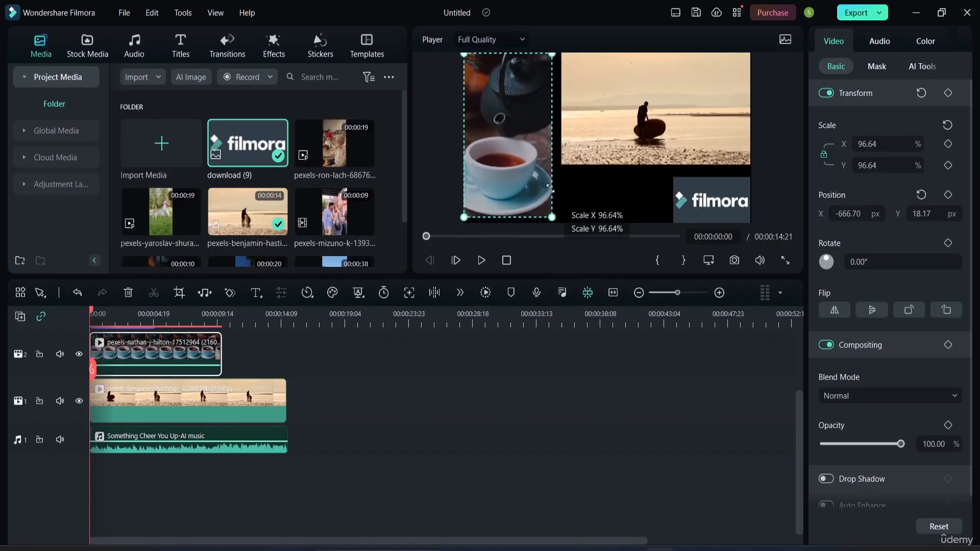
{"action": "left_click_drag", "start_coordinate": [550, 188], "coordinate": [549, 187]}
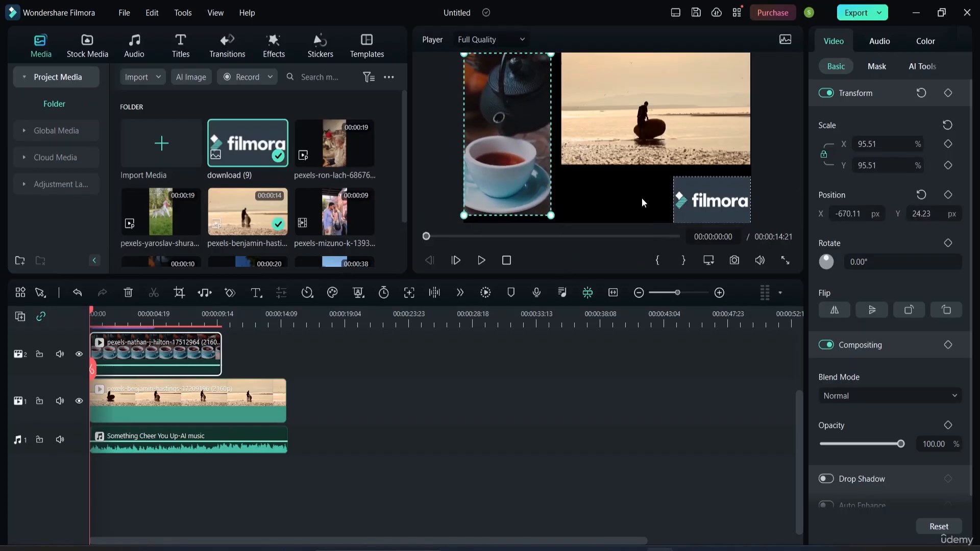
Move the logo beneath the beach clip and enlarge it to about 39%.
{"action": "left_click", "coordinate": [616, 193]}
{"action": "left_click_drag", "start_coordinate": [717, 202], "coordinate": [651, 194]}
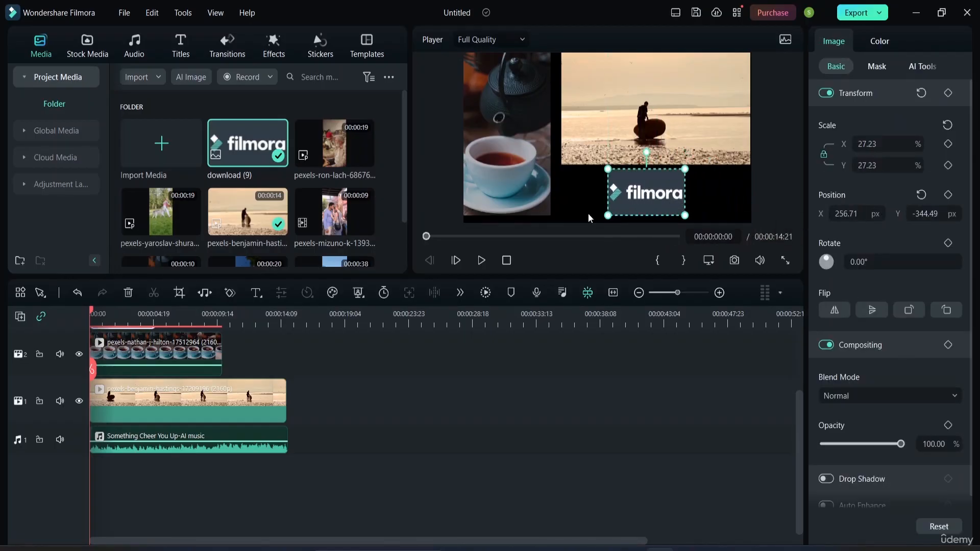
{"action": "left_click_drag", "start_coordinate": [608, 169], "coordinate": [608, 173]}
{"action": "left_click", "coordinate": [608, 174]}
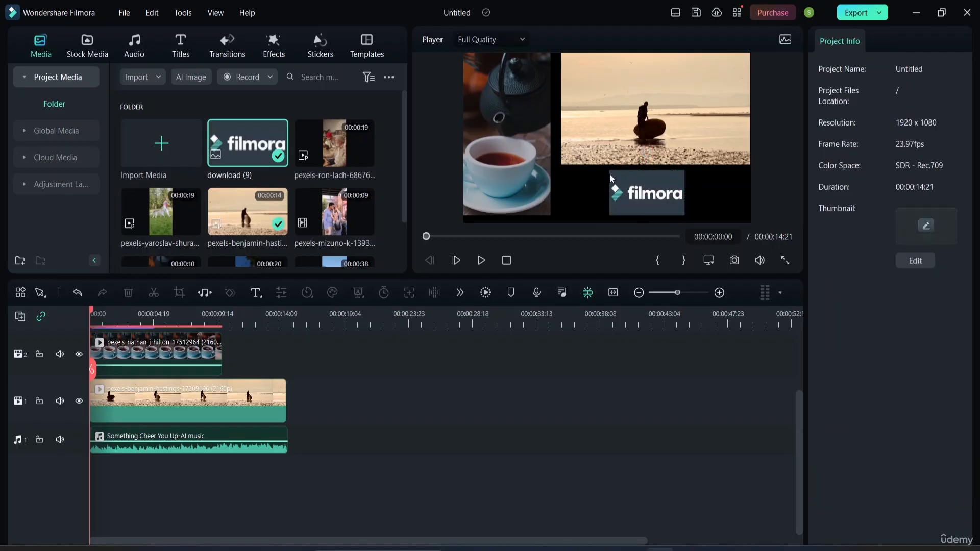
{"action": "left_click", "coordinate": [638, 191]}
{"action": "left_click_drag", "start_coordinate": [608, 170], "coordinate": [575, 149]}
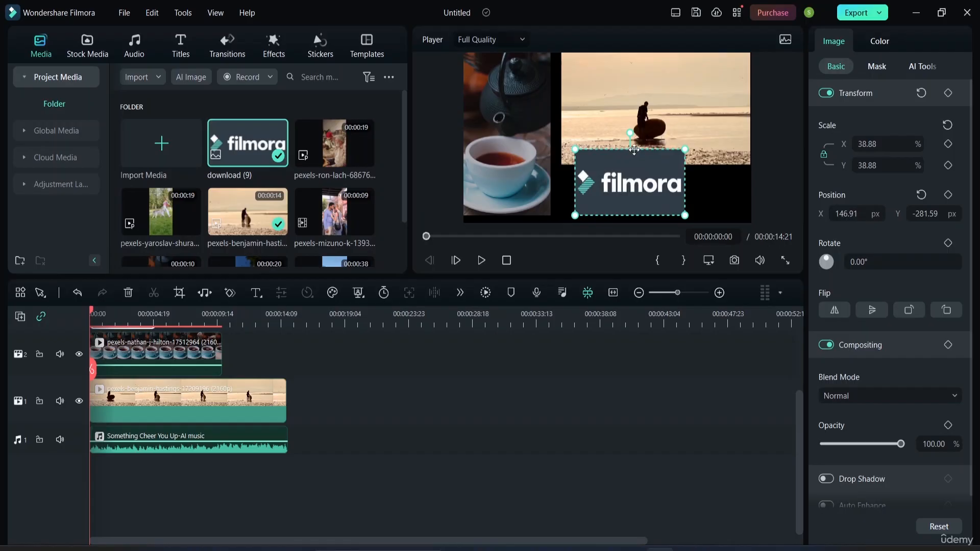
Shift the logo towards the right and shrink it to fit centred in the gap below the beach clip.
{"action": "left_click_drag", "start_coordinate": [634, 150], "coordinate": [713, 163]}
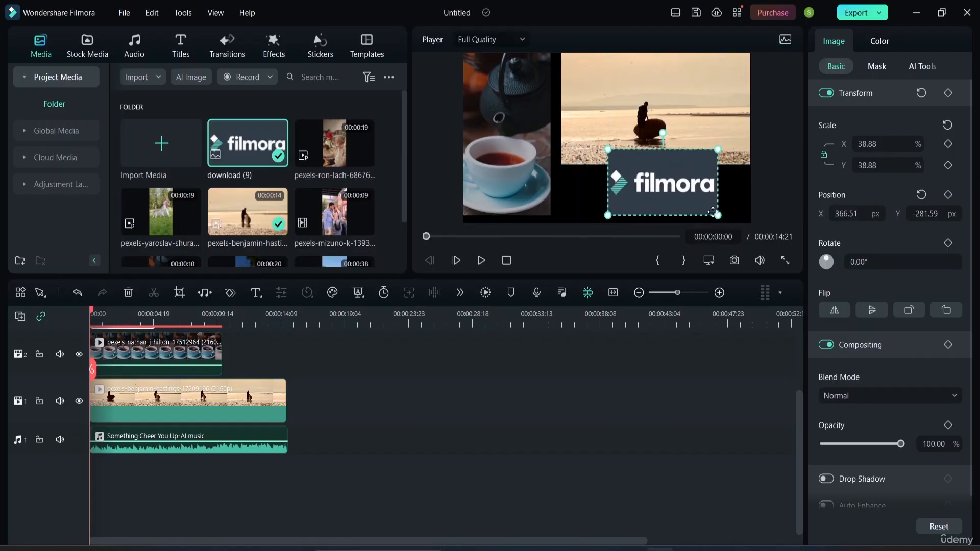
{"action": "left_click_drag", "start_coordinate": [717, 209], "coordinate": [683, 187]}
{"action": "left_click", "coordinate": [785, 182]}
{"action": "left_click", "coordinate": [771, 170]}
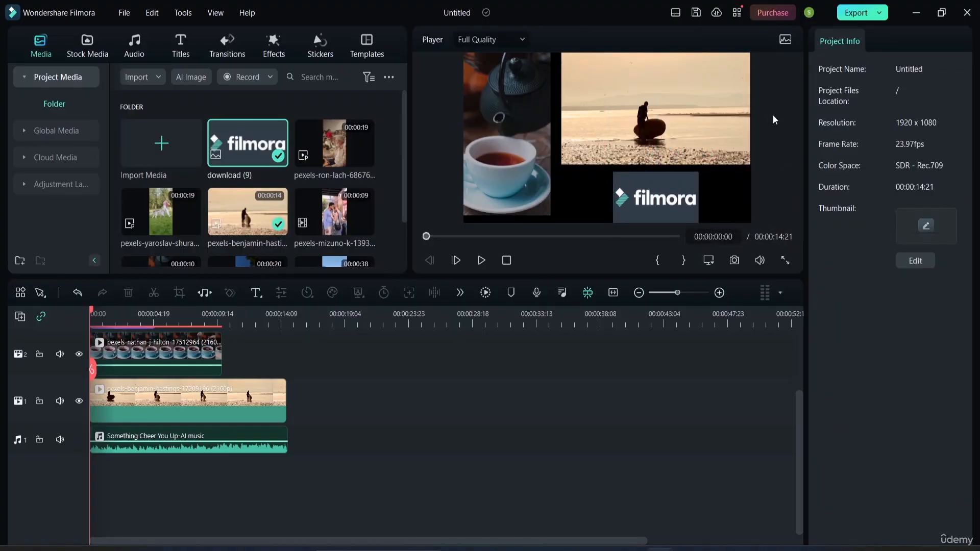
Try scaling the beach clip proportionally to 69.62%, and return it to 65.62%.
{"action": "left_click", "coordinate": [641, 91]}
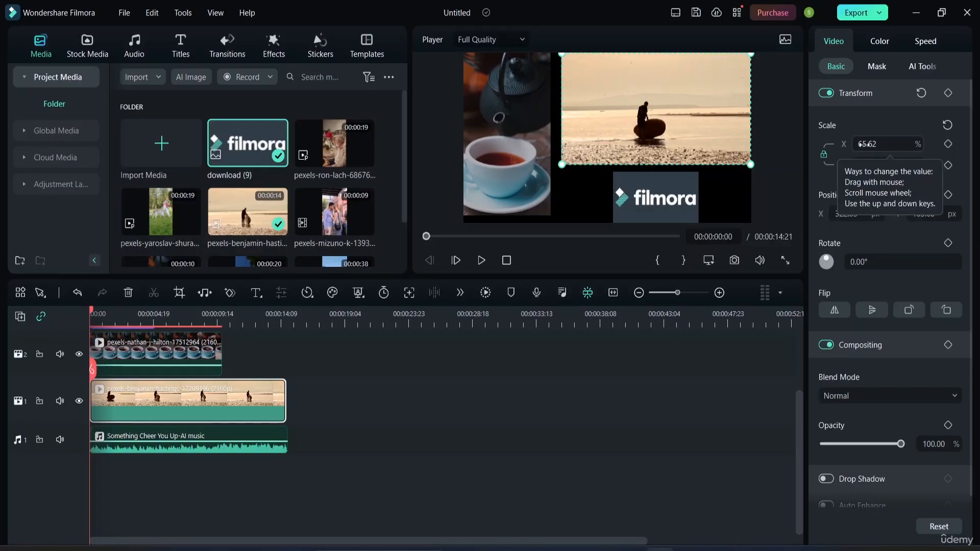
{"action": "mouse_move", "coordinate": [868, 144]}
{"action": "left_mouse_down"}
{"action": "mouse_move", "coordinate": [918, 144]}
{"action": "mouse_move", "coordinate": [854, 144]}
{"action": "mouse_move", "coordinate": [880, 144]}
{"action": "left_mouse_up"}
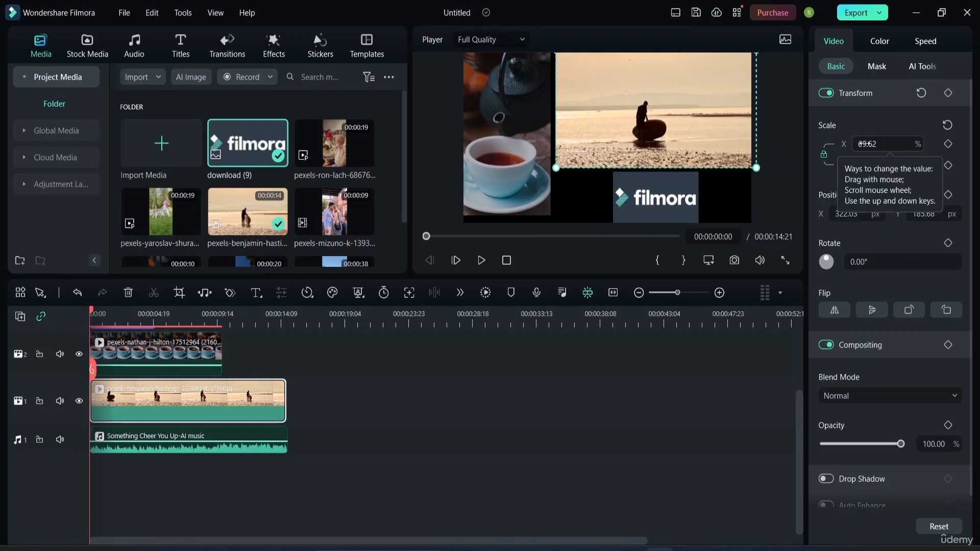
{"action": "mouse_move", "coordinate": [880, 144]}
{"action": "left_mouse_down"}
{"action": "mouse_move", "coordinate": [893, 144]}
{"action": "mouse_move", "coordinate": [877, 144]}
{"action": "left_mouse_up"}
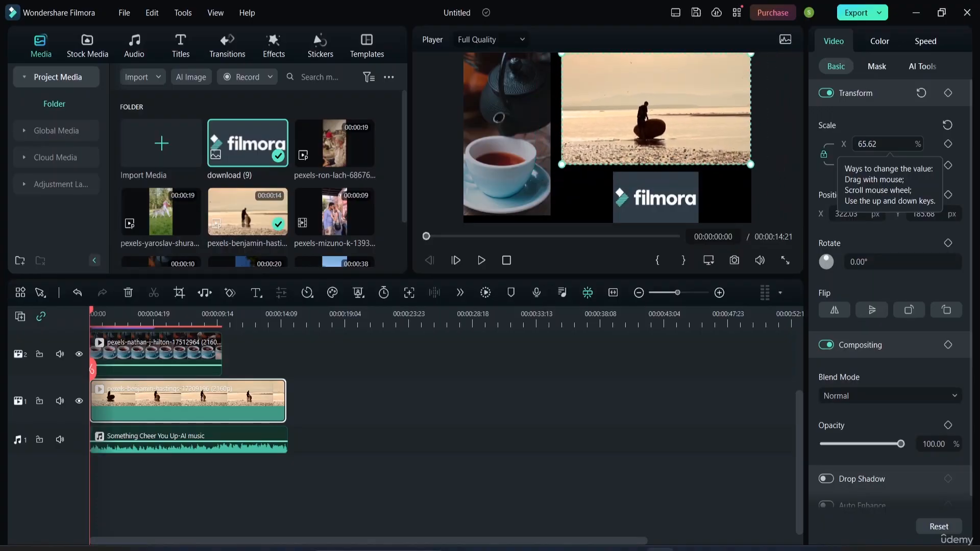
Unlink the beach clip's scale proportions and set its scale to X 75.62% and Y 74.62%.
{"action": "left_click", "coordinate": [824, 157]}
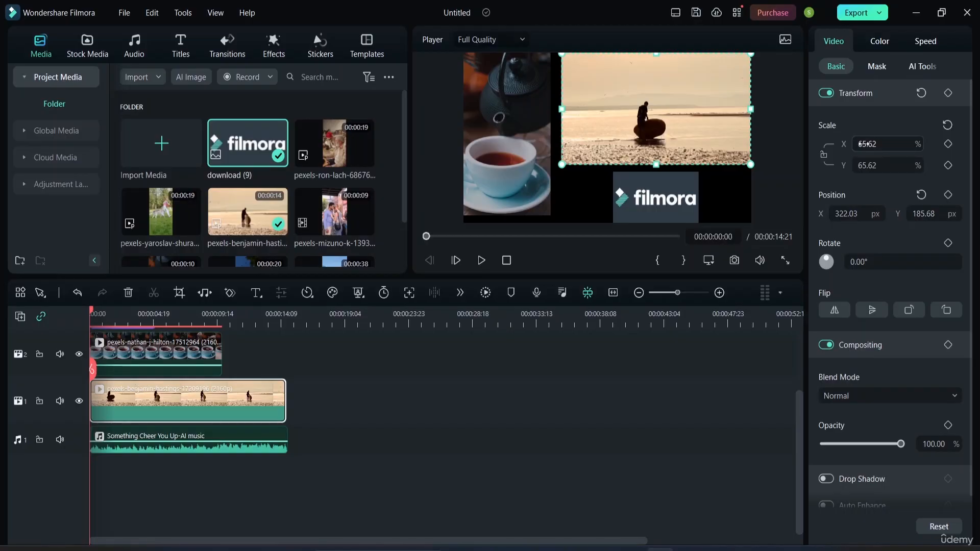
{"action": "mouse_move", "coordinate": [864, 144]}
{"action": "left_mouse_down"}
{"action": "mouse_move", "coordinate": [882, 144]}
{"action": "mouse_move", "coordinate": [869, 144]}
{"action": "left_mouse_up"}
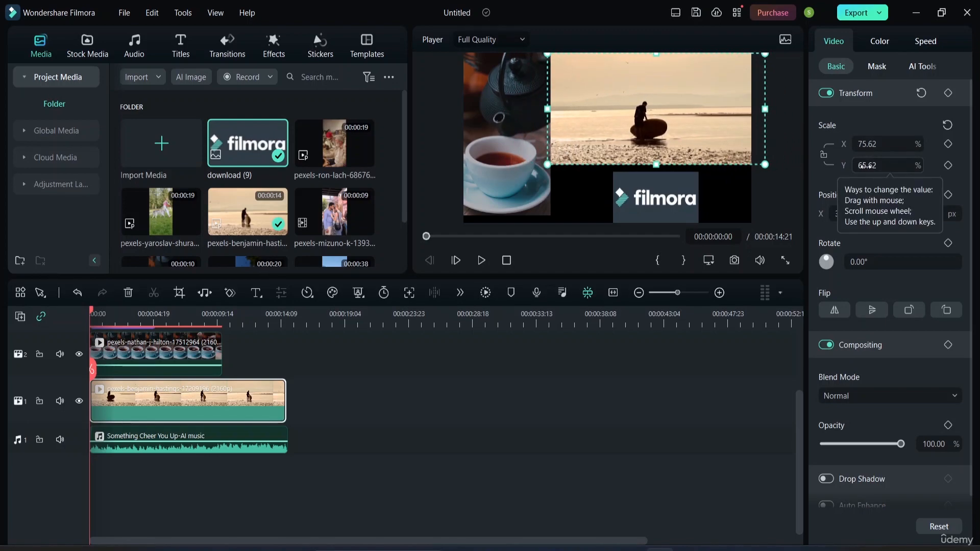
{"action": "mouse_move", "coordinate": [868, 165]}
{"action": "left_mouse_down"}
{"action": "mouse_move", "coordinate": [883, 165]}
{"action": "mouse_move", "coordinate": [873, 166]}
{"action": "left_mouse_up"}
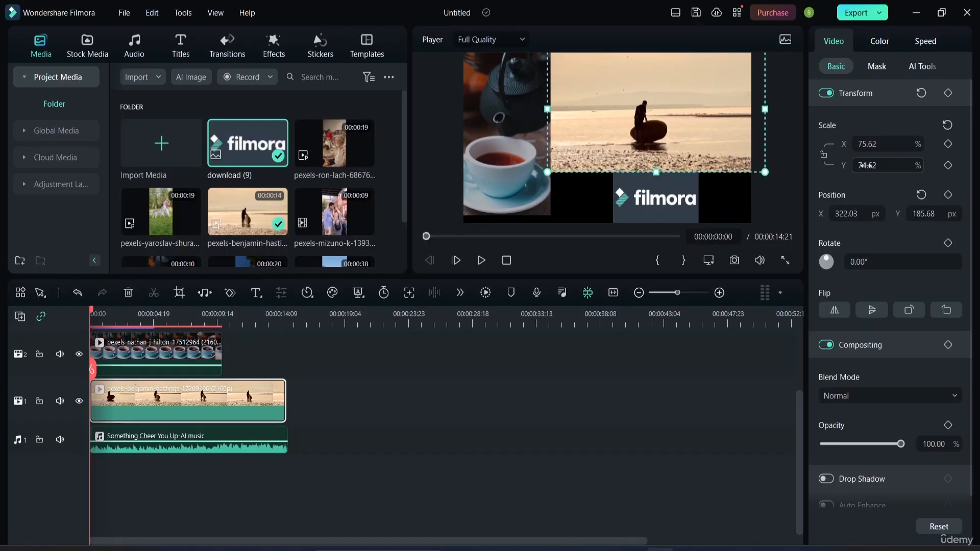
Try stretching the beach clip with unlinked scale values of X 154.62% and Y 294.62%.
{"action": "left_click", "coordinate": [656, 411]}
{"action": "left_click", "coordinate": [702, 149]}
{"action": "left_click", "coordinate": [826, 156]}
{"action": "left_click", "coordinate": [824, 155]}
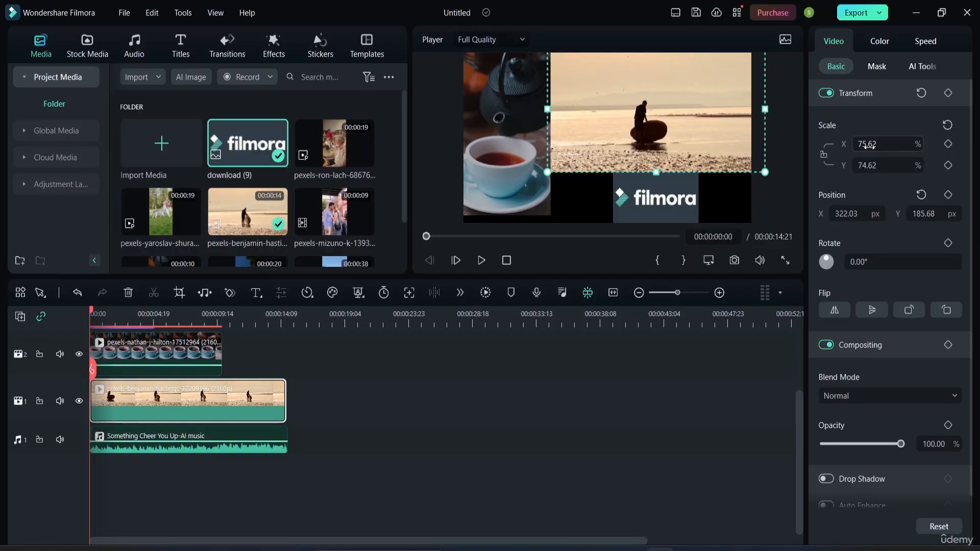
{"action": "left_click_drag", "start_coordinate": [868, 145], "coordinate": [909, 146]}
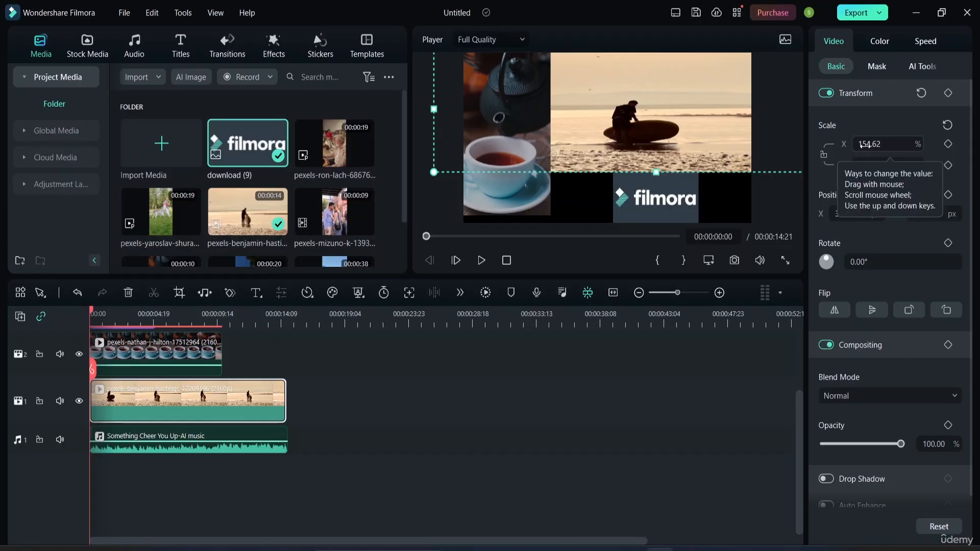
{"action": "left_click_drag", "start_coordinate": [865, 168], "coordinate": [797, 160]}
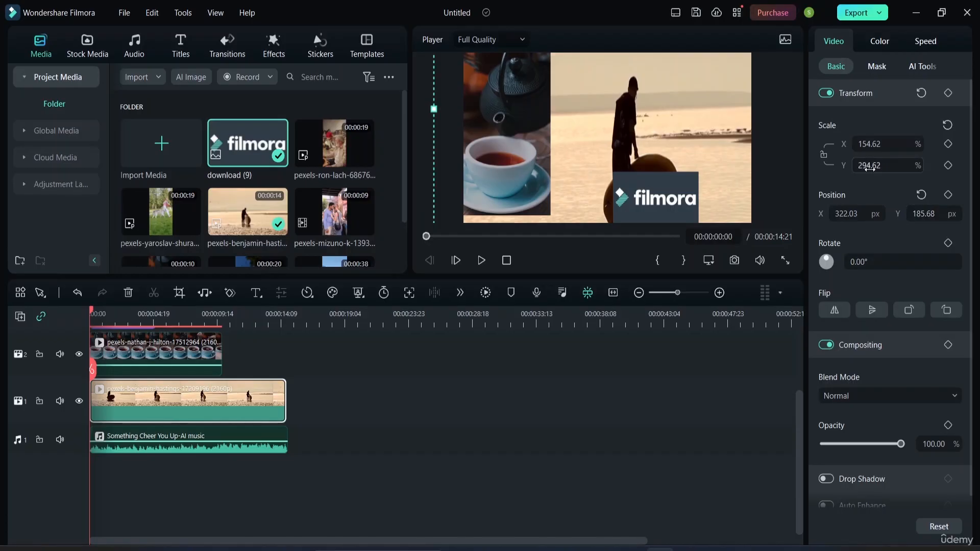
{"action": "left_click_drag", "start_coordinate": [870, 167], "coordinate": [794, 167]}
Reset the beach clip's scale, relink its proportions and scale it uniformly to 56%.
{"action": "left_click", "coordinate": [948, 125]}
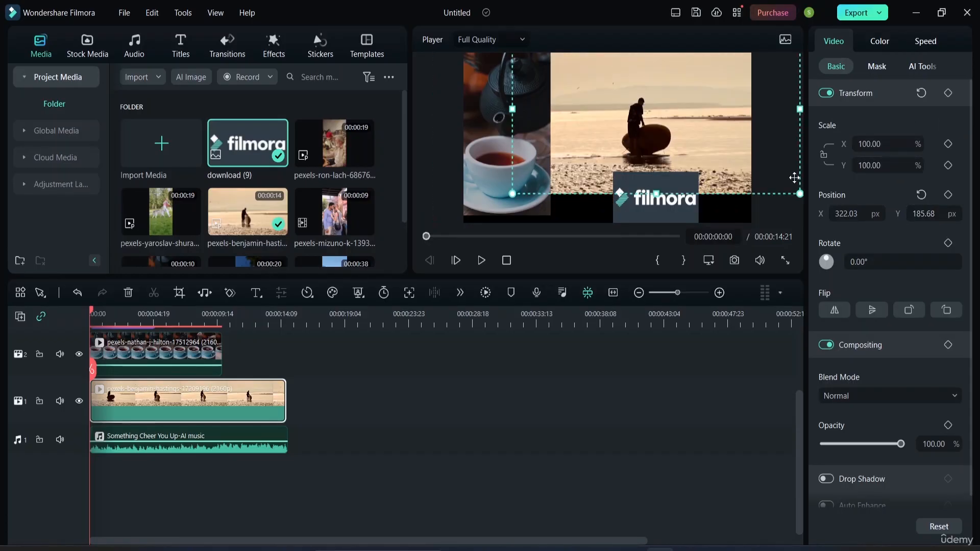
{"action": "left_click", "coordinate": [824, 155]}
{"action": "left_click_drag", "start_coordinate": [873, 144], "coordinate": [812, 101]}
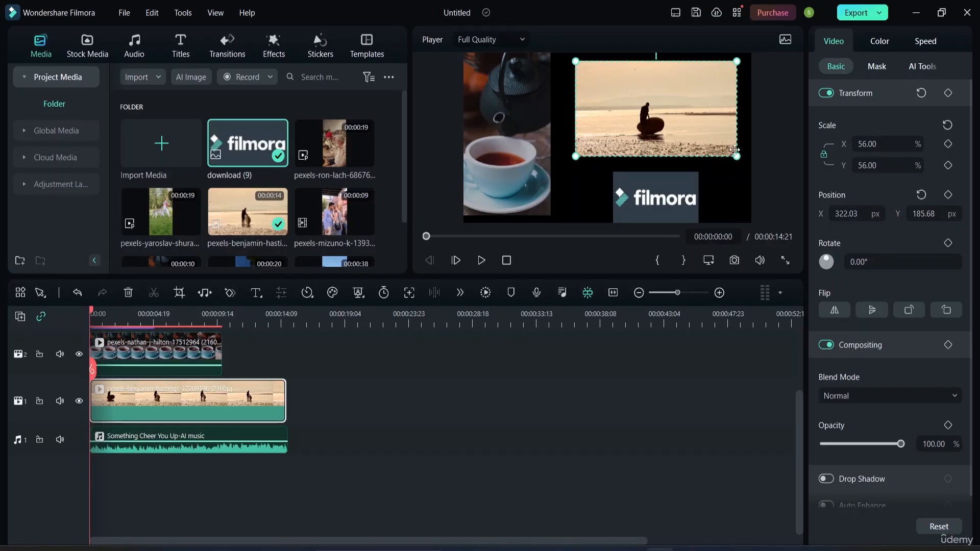
Try different positions for the beach clip in the frame, ending at about X 281 px, Y 133 px.
{"action": "left_click_drag", "start_coordinate": [680, 91], "coordinate": [690, 86]}
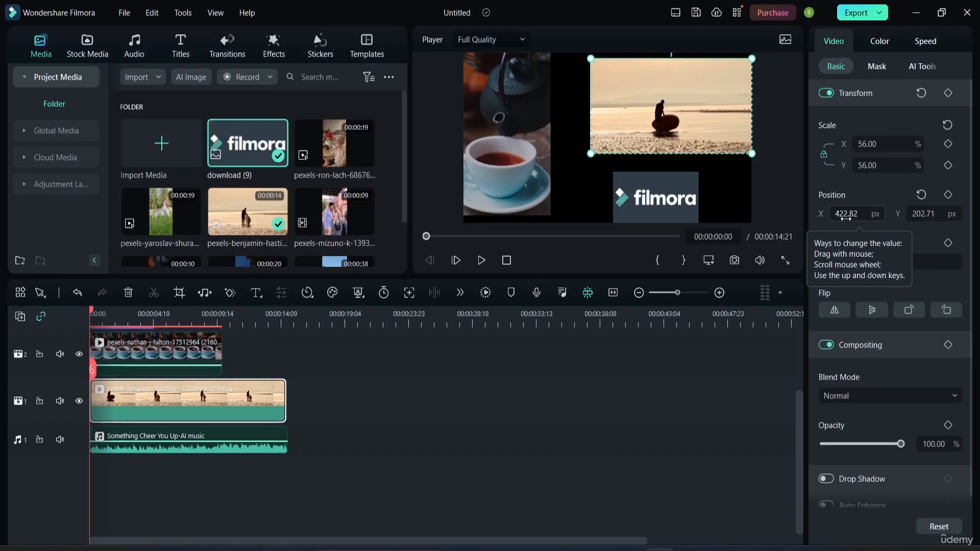
{"action": "left_click_drag", "start_coordinate": [838, 213], "coordinate": [811, 214]}
{"action": "left_click_drag", "start_coordinate": [914, 215], "coordinate": [907, 215]}
{"action": "left_click_drag", "start_coordinate": [659, 93], "coordinate": [693, 87]}
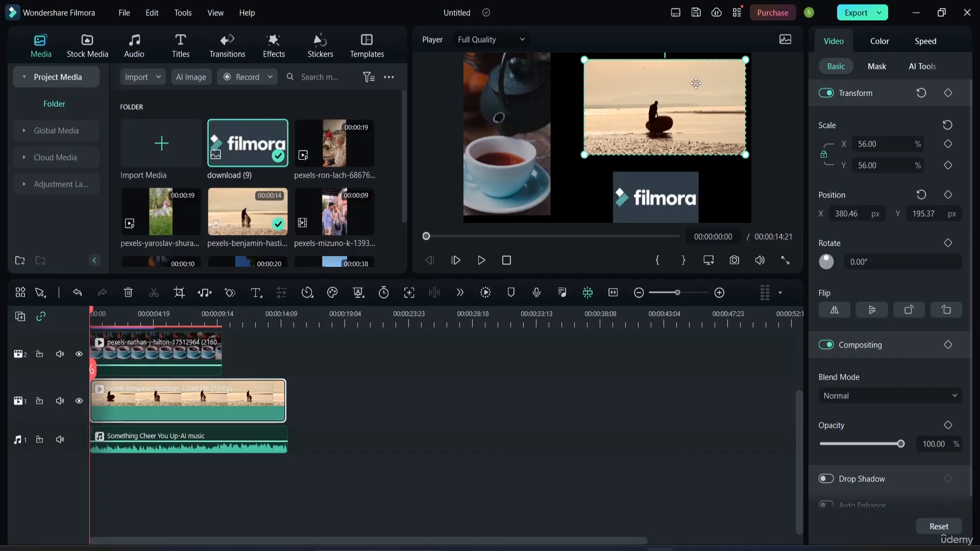
{"action": "left_click_drag", "start_coordinate": [699, 86], "coordinate": [678, 92]}
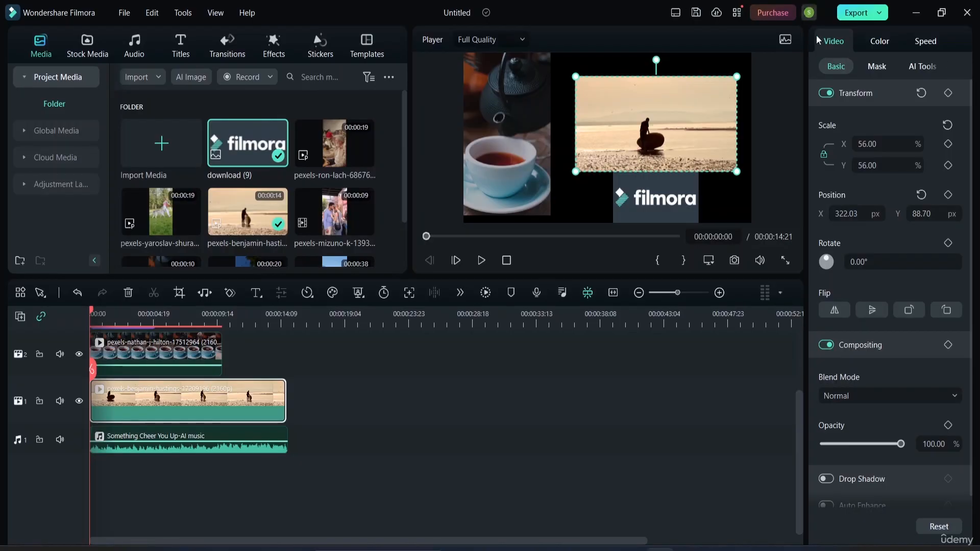
{"action": "mouse_move", "coordinate": [668, 98]}
{"action": "left_mouse_down"}
{"action": "mouse_move", "coordinate": [655, 75]}
{"action": "mouse_move", "coordinate": [663, 87]}
{"action": "mouse_move", "coordinate": [655, 100]}
{"action": "mouse_move", "coordinate": [662, 91]}
{"action": "left_mouse_up"}
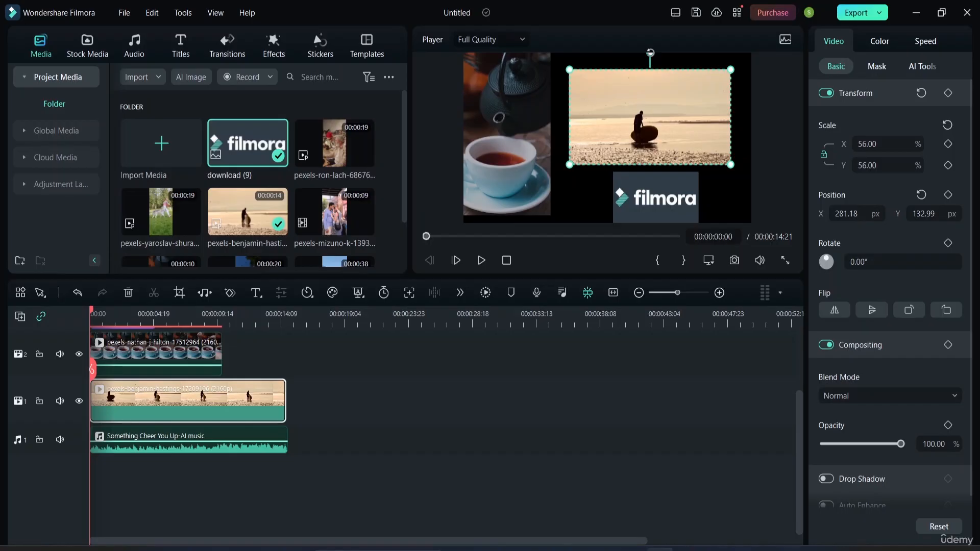
Tilt the beach clip a few degrees clockwise in the frame and straighten it back to 0°.
{"action": "left_click_drag", "start_coordinate": [651, 53], "coordinate": [657, 54]}
{"action": "left_click", "coordinate": [656, 63]}
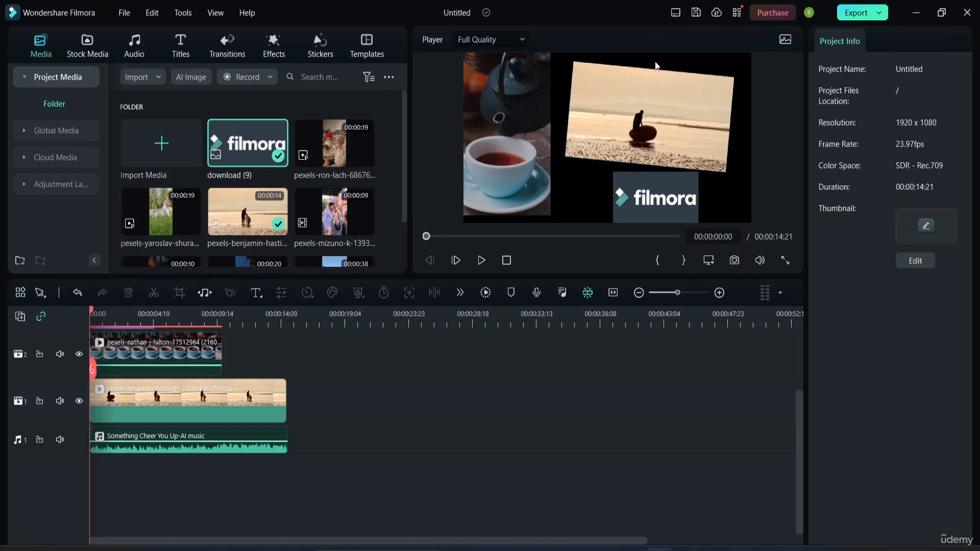
{"action": "left_click_drag", "start_coordinate": [651, 88], "coordinate": [650, 95]}
{"action": "mouse_move", "coordinate": [658, 61]}
{"action": "left_mouse_down"}
{"action": "mouse_move", "coordinate": [670, 85]}
{"action": "mouse_move", "coordinate": [652, 60]}
{"action": "left_mouse_up"}
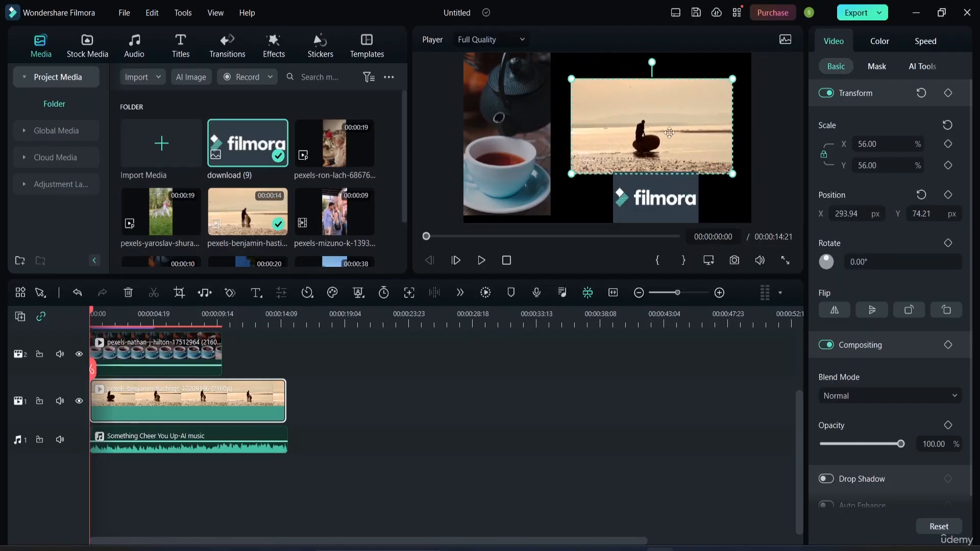
Move the beach clip to about X 322 px, Y 190 px and rotate it to 390°.
{"action": "mouse_move", "coordinate": [669, 133]}
{"action": "left_mouse_down"}
{"action": "mouse_move", "coordinate": [667, 110]}
{"action": "mouse_move", "coordinate": [673, 120]}
{"action": "left_mouse_up"}
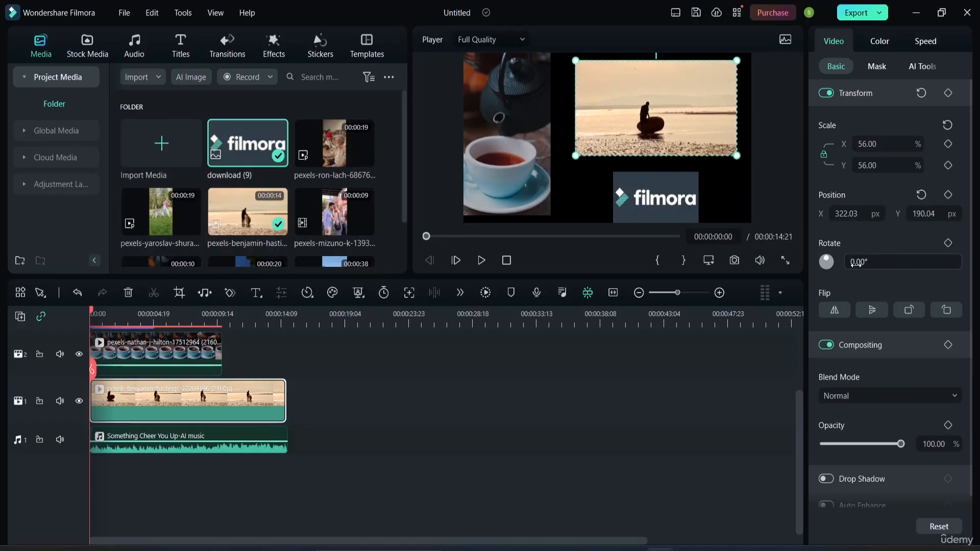
{"action": "left_click_drag", "start_coordinate": [858, 263], "coordinate": [950, 257]}
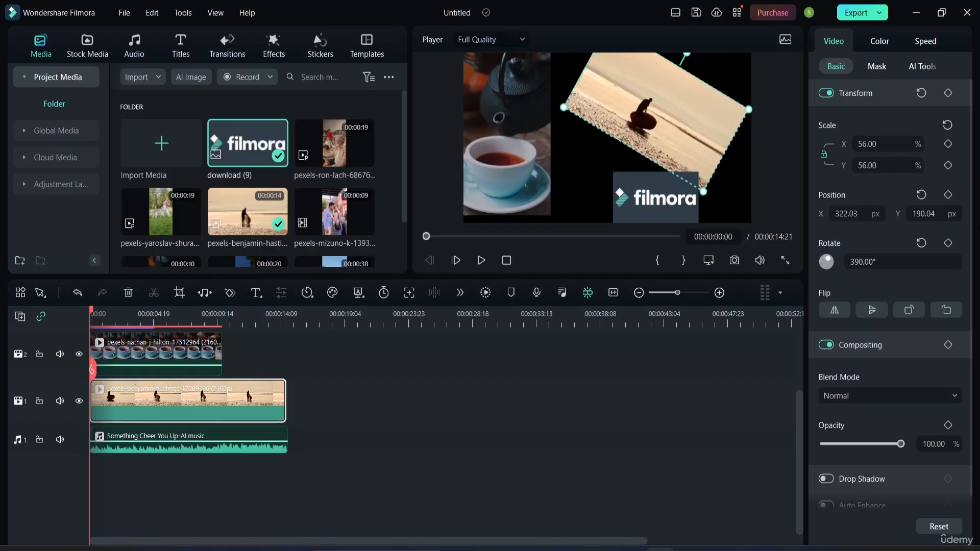
Reset the beach clip's rotation to 0°.
{"action": "left_click", "coordinate": [922, 247]}
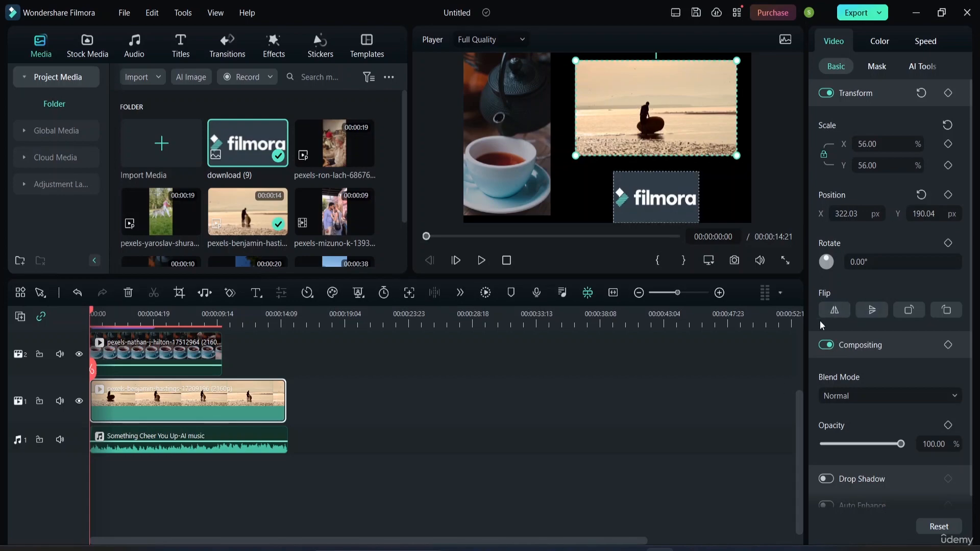
Try flipping the beach clip horizontally and vertically, returning it to its original orientation after each flip.
{"action": "left_click", "coordinate": [834, 311]}
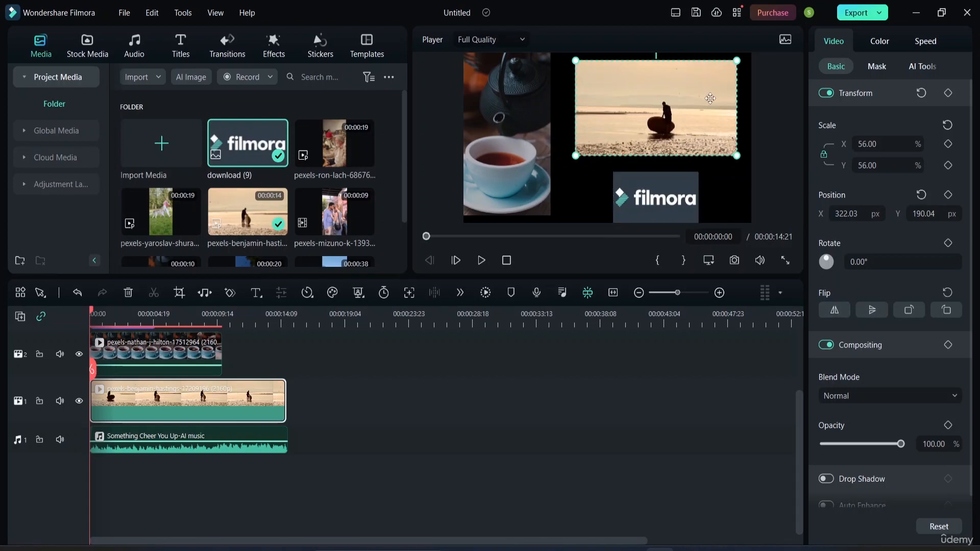
{"action": "left_click", "coordinate": [836, 310]}
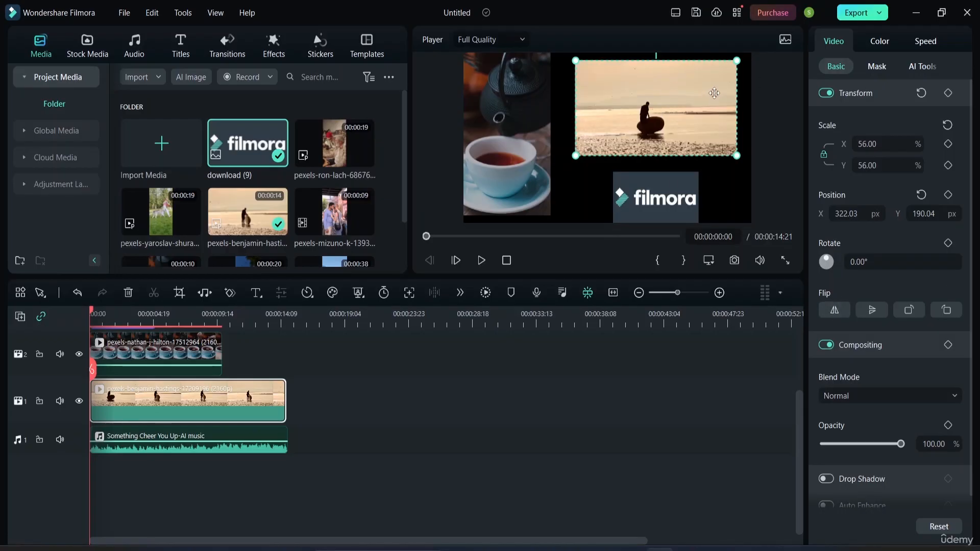
{"action": "left_click", "coordinate": [836, 311]}
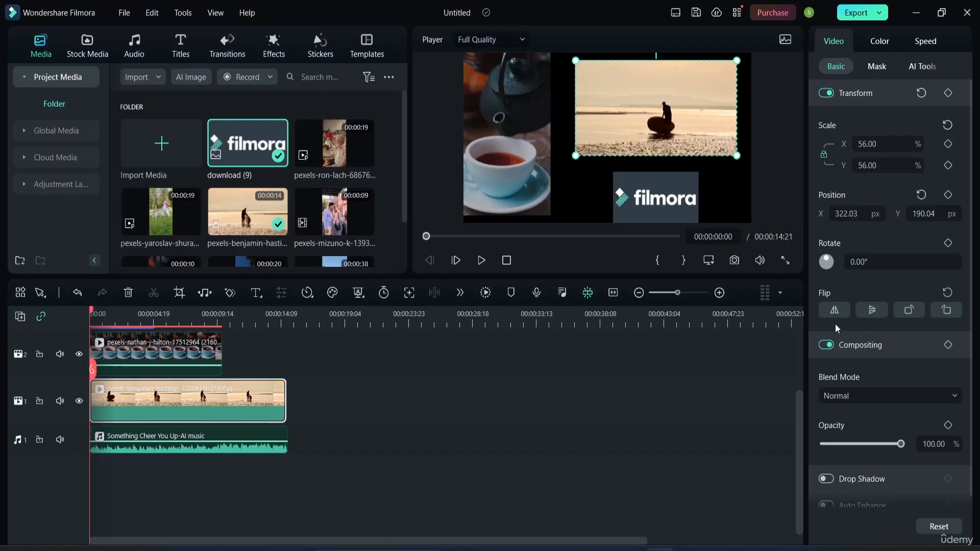
{"action": "left_click", "coordinate": [837, 310]}
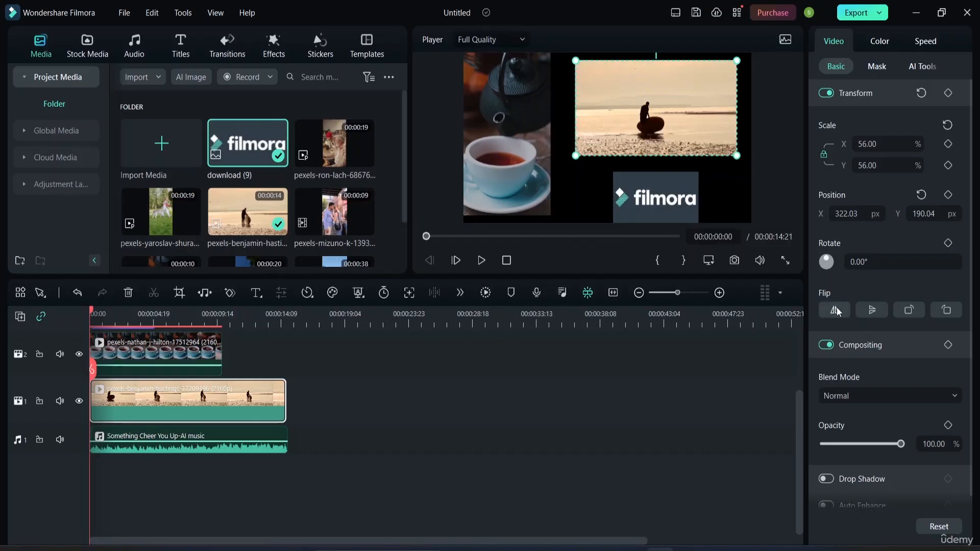
{"action": "left_click", "coordinate": [872, 310]}
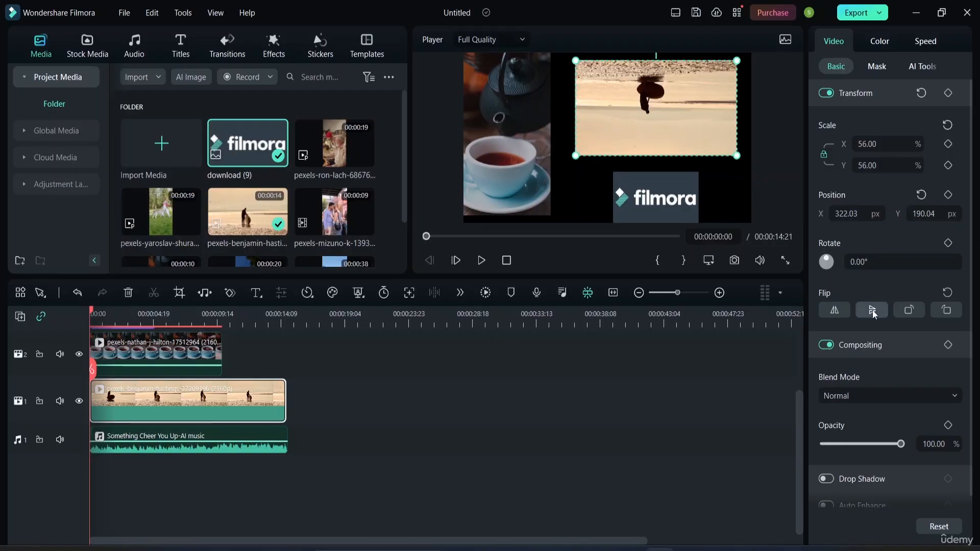
{"action": "left_click", "coordinate": [872, 310]}
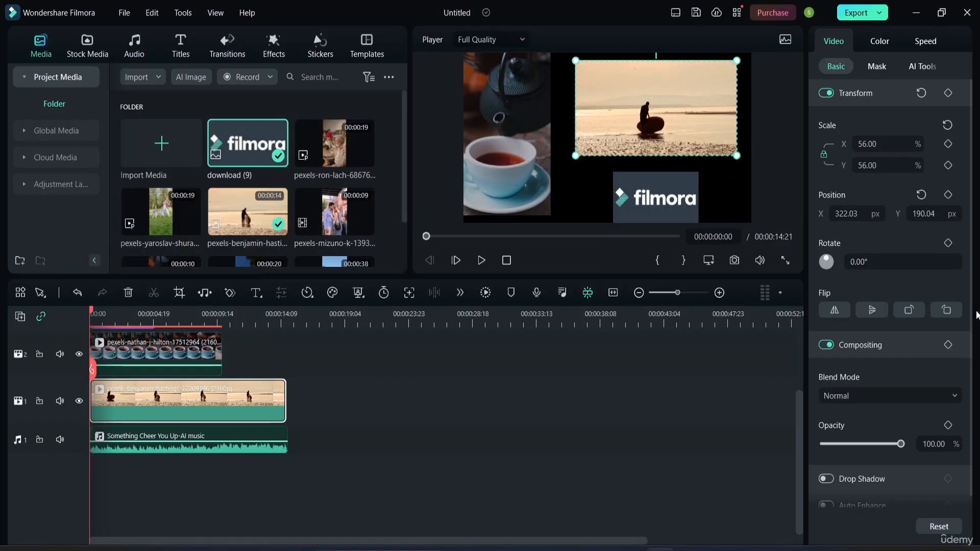
Rotate the beach clip counterclockwise in 90° steps to -360° and clockwise back to 0°.
{"action": "left_click", "coordinate": [912, 313]}
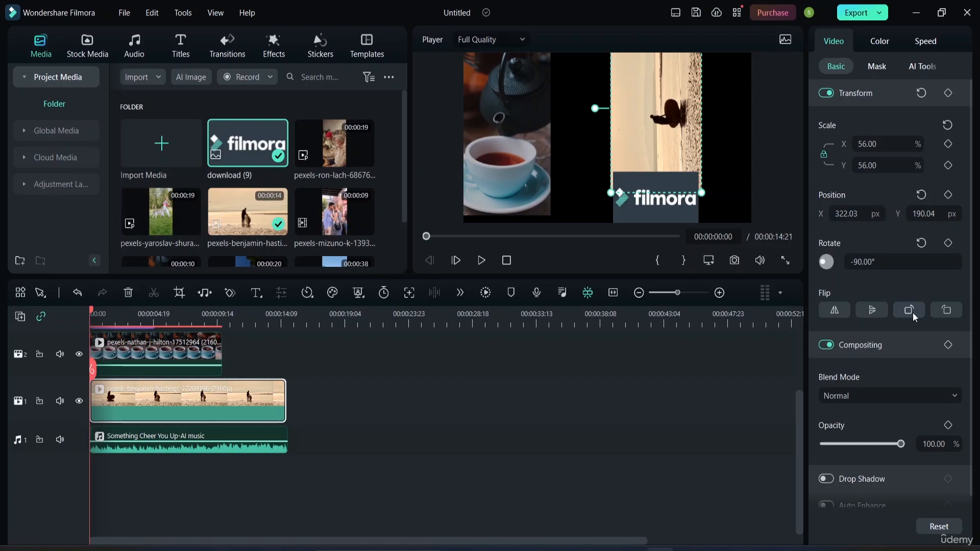
{"action": "left_click", "coordinate": [913, 313]}
{"action": "left_click", "coordinate": [913, 313]}
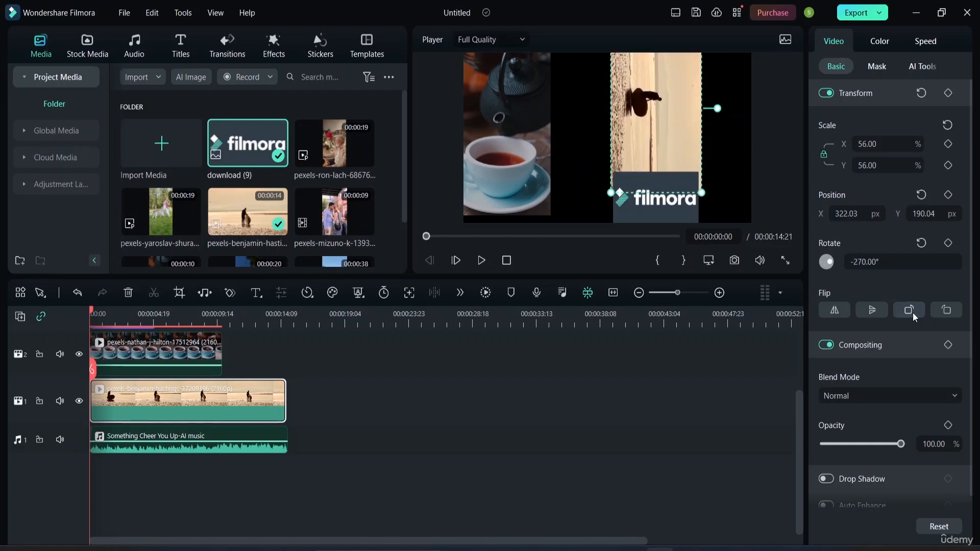
{"action": "left_click", "coordinate": [913, 313]}
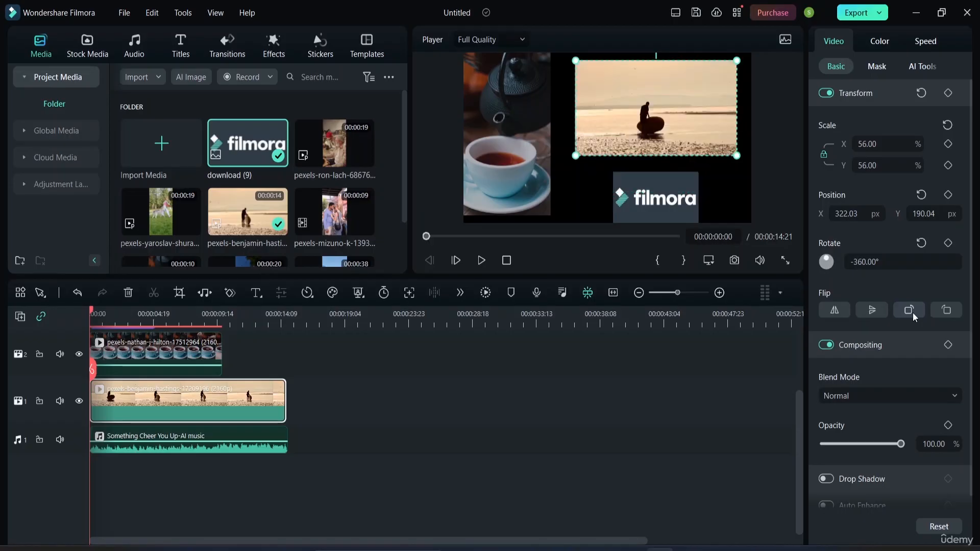
{"action": "left_click", "coordinate": [947, 310]}
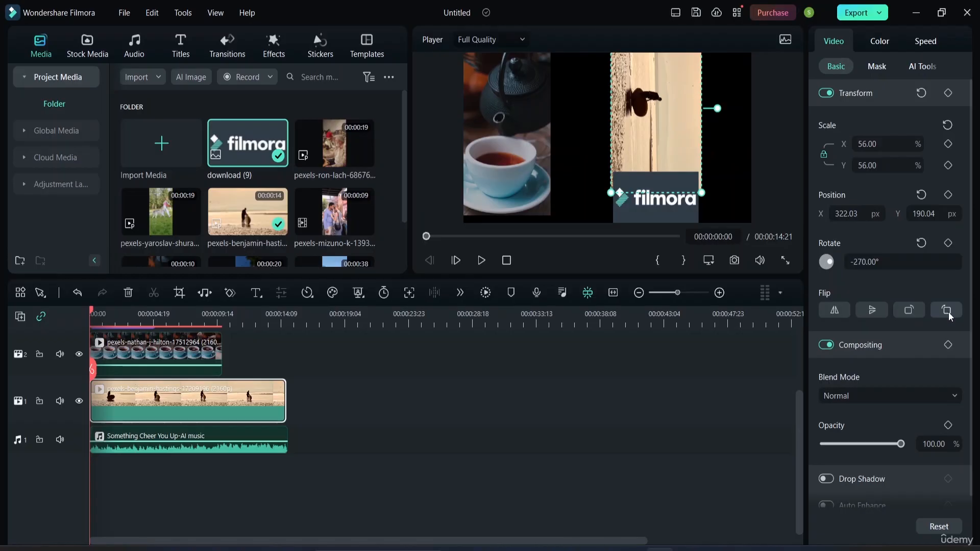
{"action": "left_click", "coordinate": [948, 310]}
{"action": "left_click", "coordinate": [948, 311]}
{"action": "left_click", "coordinate": [948, 310]}
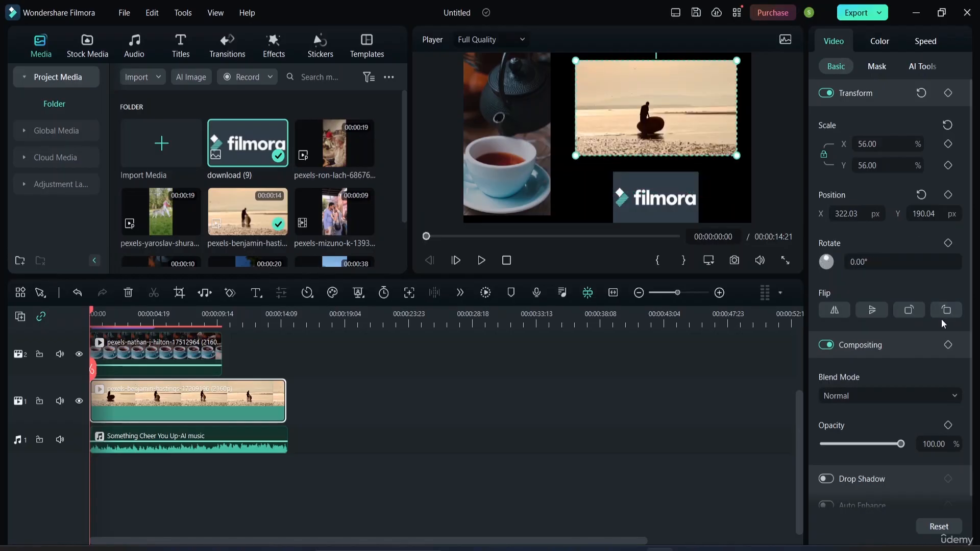
Rotate the beach clip clockwise in 90° steps to 360° and counterclockwise back to 0°.
{"action": "left_click", "coordinate": [950, 312]}
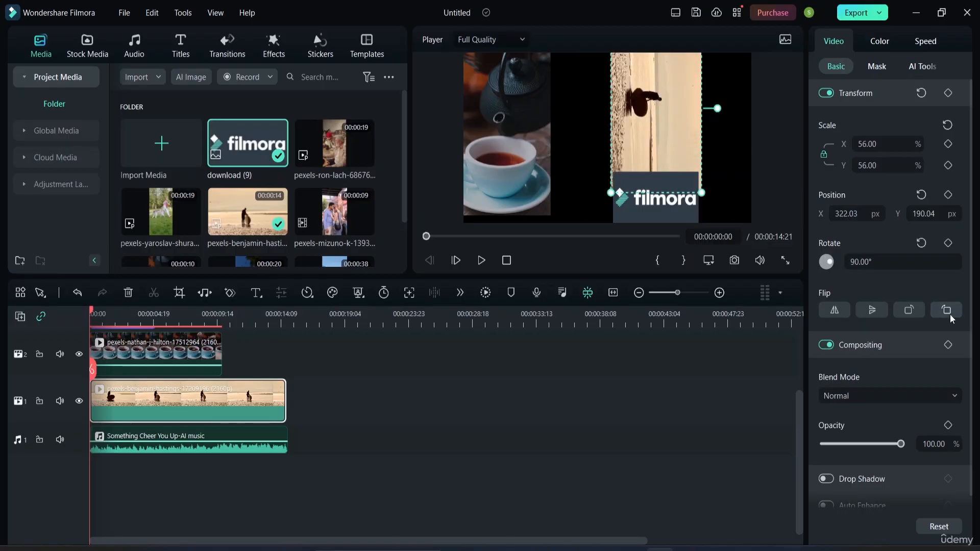
{"action": "left_click", "coordinate": [951, 314]}
{"action": "left_click", "coordinate": [950, 314]}
{"action": "left_click", "coordinate": [951, 314]}
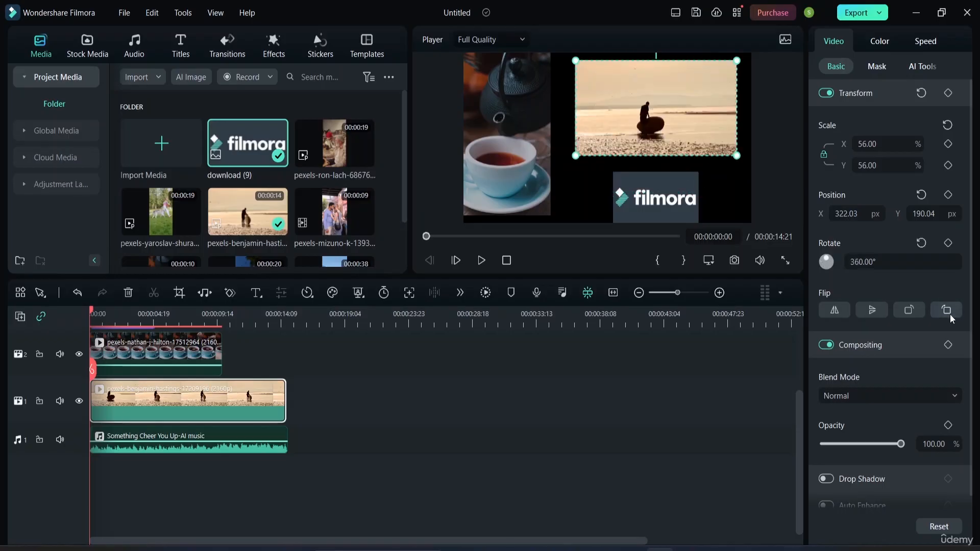
{"action": "left_click", "coordinate": [909, 310]}
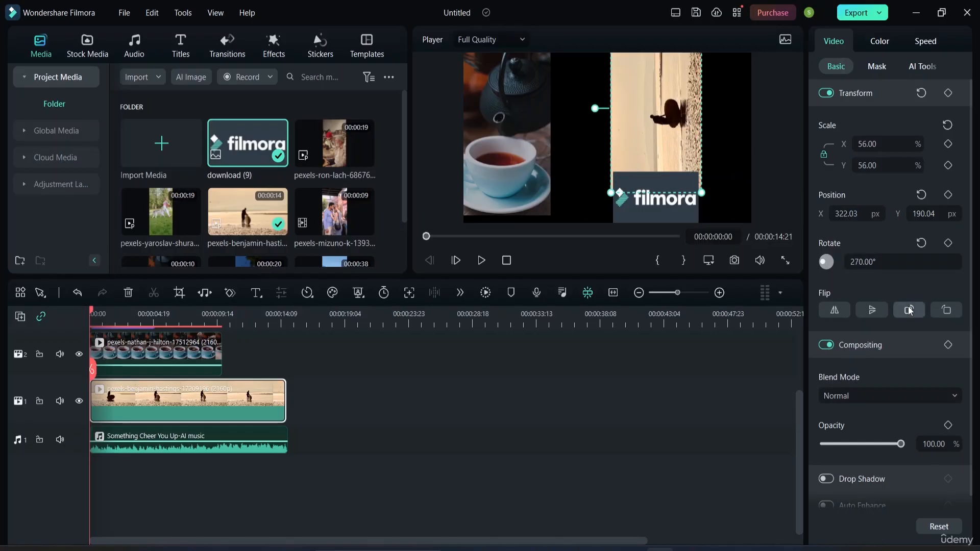
{"action": "left_click", "coordinate": [910, 309]}
{"action": "left_click", "coordinate": [910, 310]}
{"action": "left_click", "coordinate": [909, 309]}
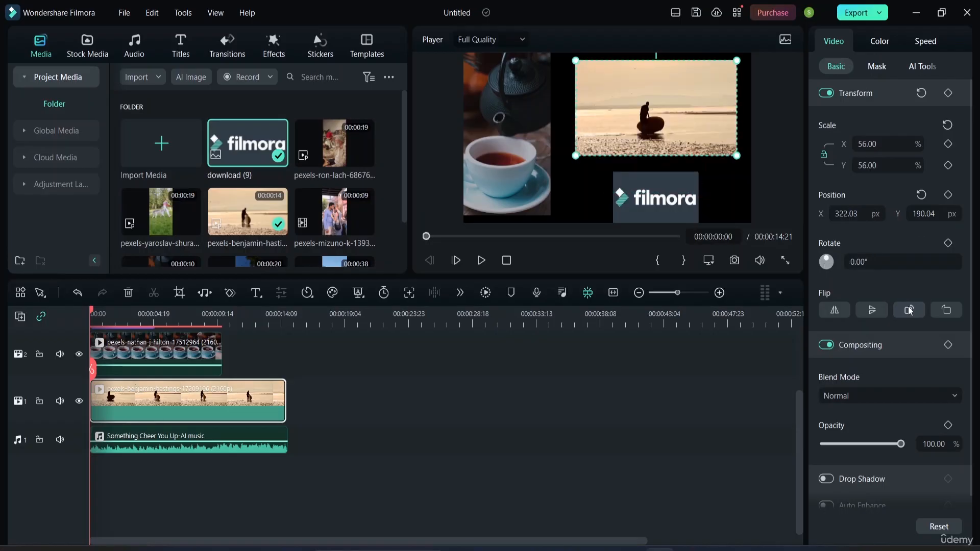
Flip the beach clip vertically and back, mirror it horizontally, and reset the flip setting.
{"action": "left_click", "coordinate": [872, 308]}
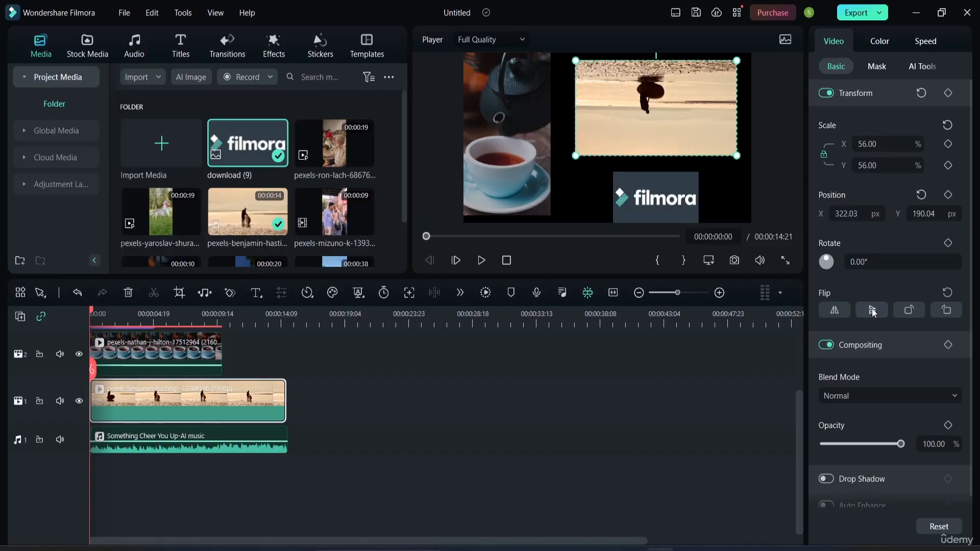
{"action": "left_click", "coordinate": [872, 308]}
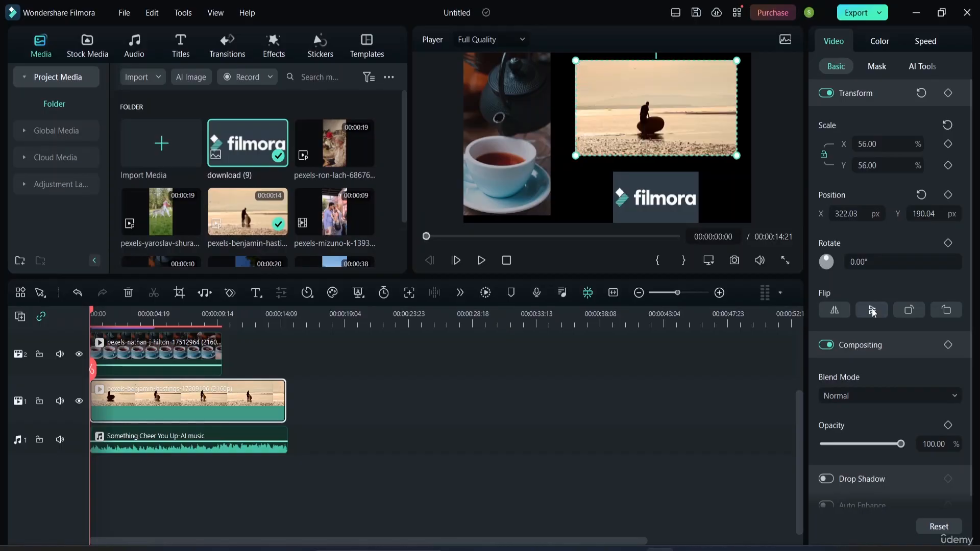
{"action": "left_click", "coordinate": [835, 311]}
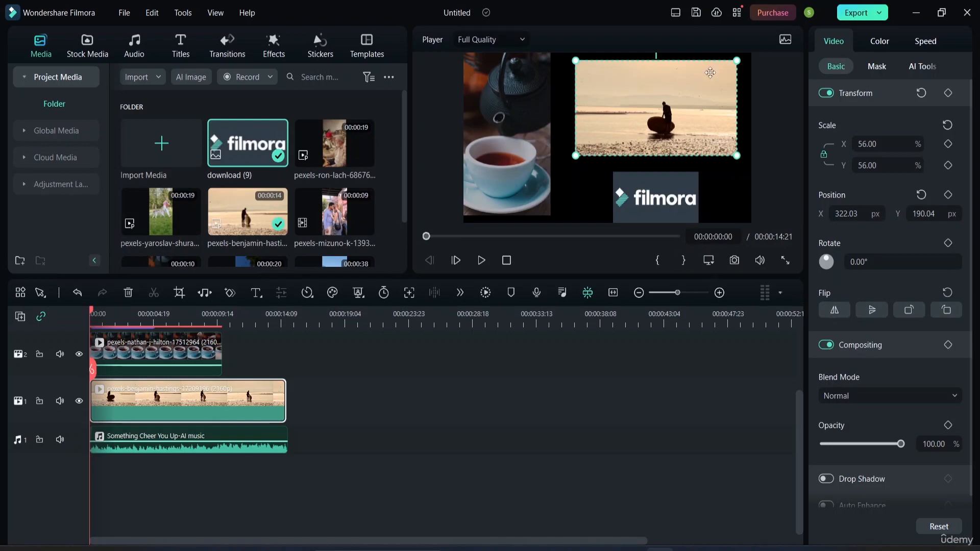
{"action": "left_click", "coordinate": [947, 294]}
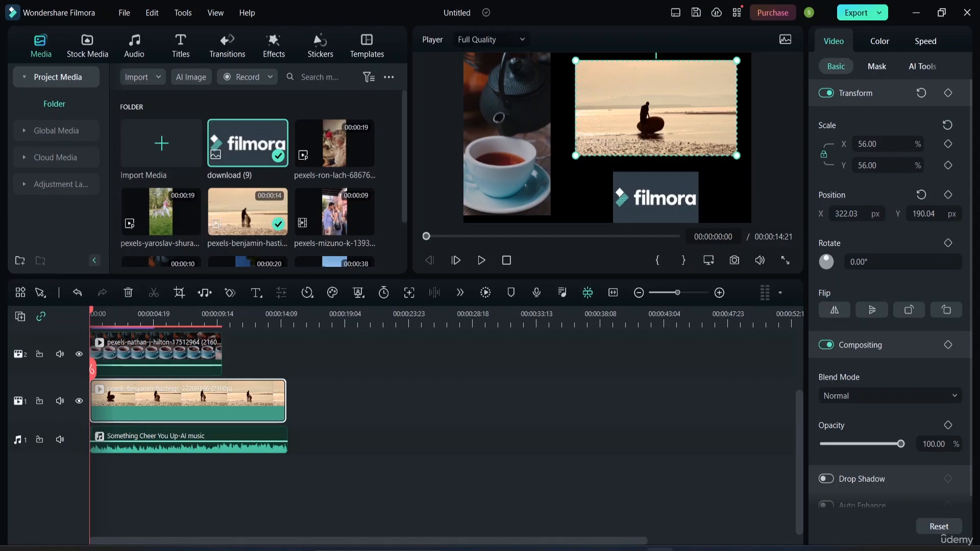
Reset all of the beach clip's transform settings and undo that reset.
{"action": "left_click", "coordinate": [921, 93]}
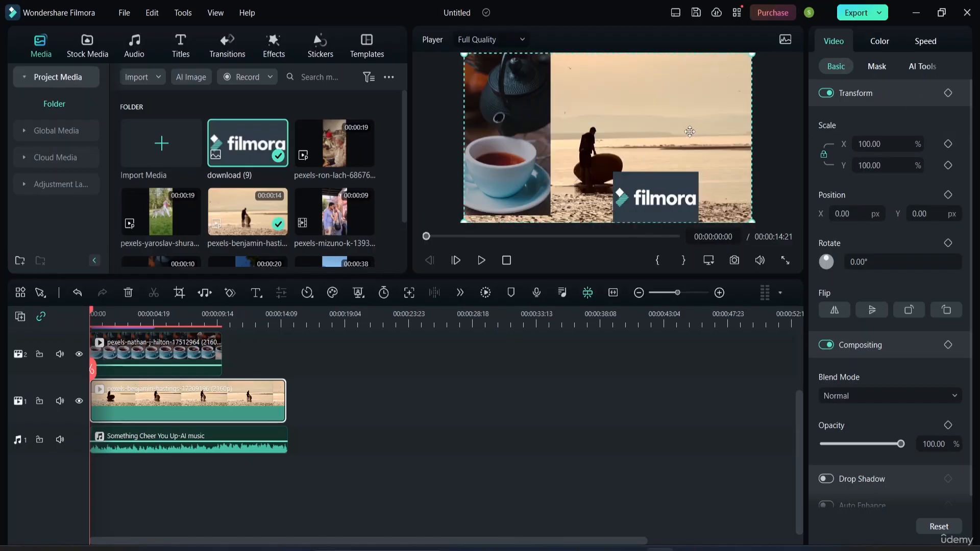
{"action": "key", "text": "ctrl+z"}
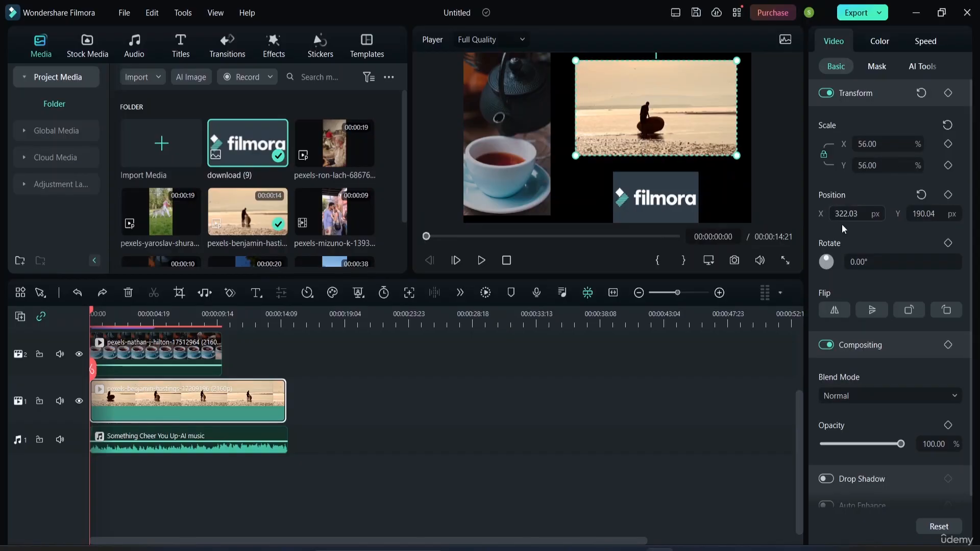
Move the teacup clip slightly down in the frame to about X -670 px, Y -23 px.
{"action": "left_click", "coordinate": [491, 136]}
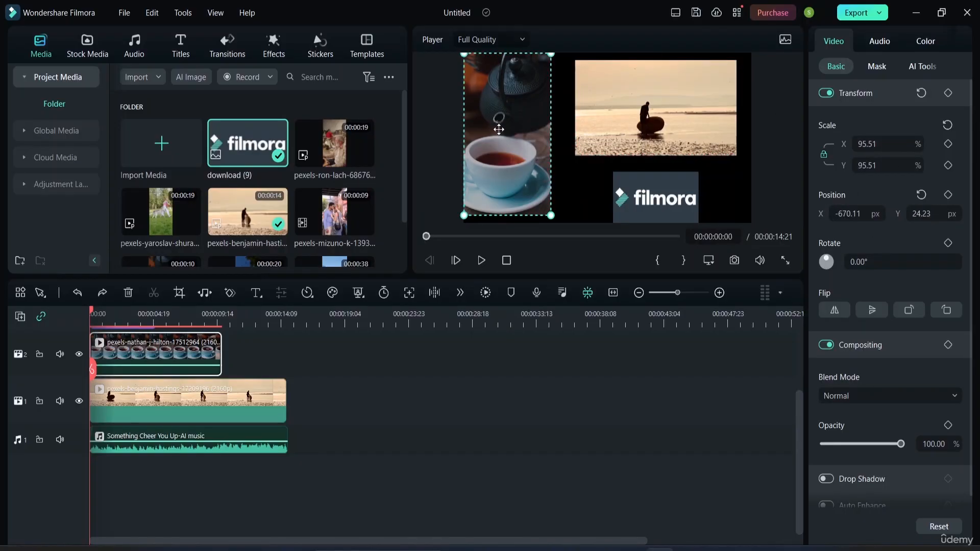
{"action": "mouse_move", "coordinate": [513, 118]}
{"action": "left_mouse_down"}
{"action": "mouse_move", "coordinate": [521, 120]}
{"action": "mouse_move", "coordinate": [511, 122]}
{"action": "left_mouse_up"}
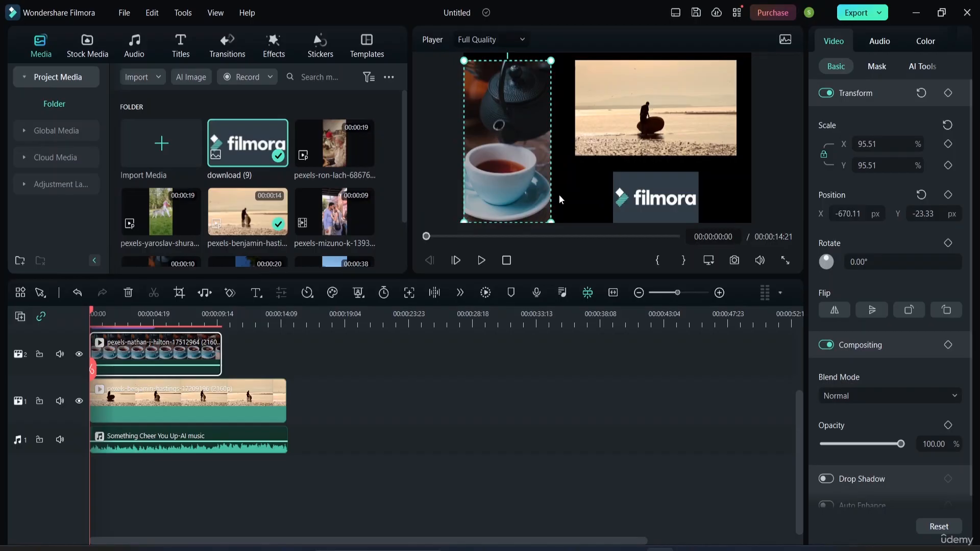
{"action": "left_click", "coordinate": [690, 165]}
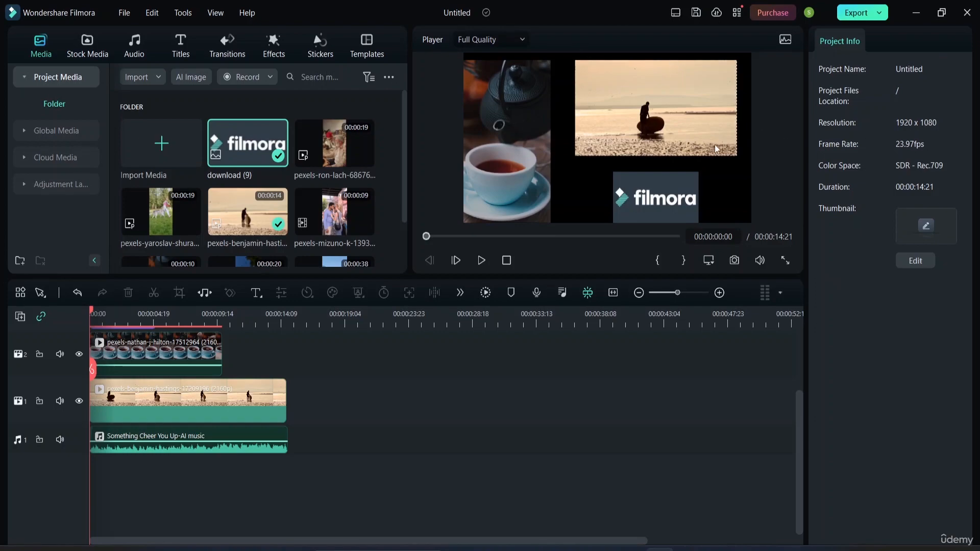
{"action": "left_click", "coordinate": [505, 153]}
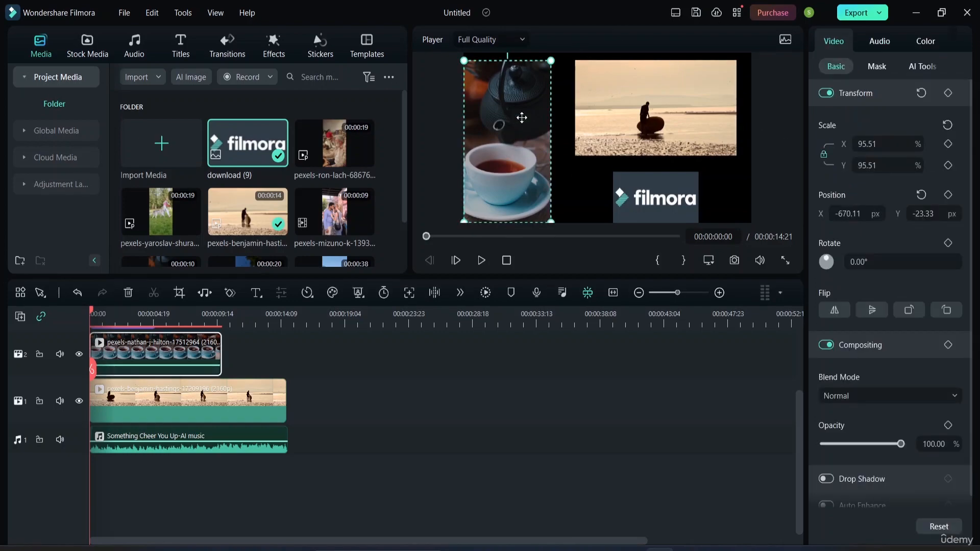
Lower the Filmora logo's opacity to about 37%.
{"action": "left_click", "coordinate": [652, 186]}
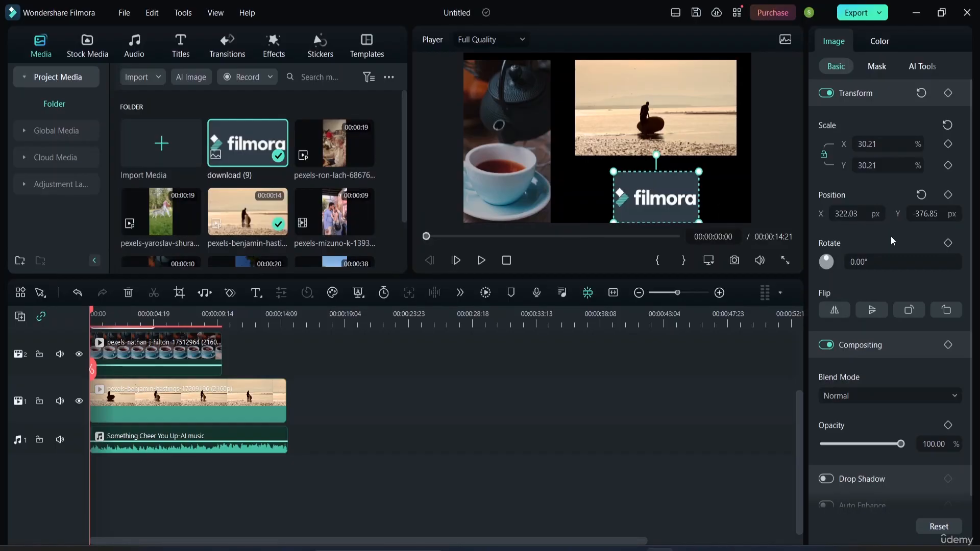
{"action": "scroll", "coordinate": [893, 372], "scroll_direction": "down", "scroll_amount": 1}
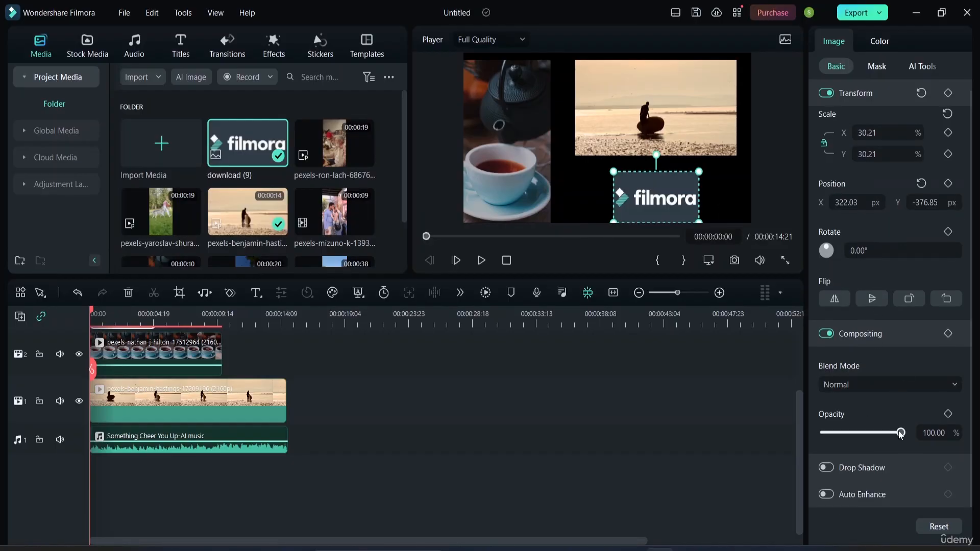
{"action": "left_click_drag", "start_coordinate": [897, 439], "coordinate": [852, 450]}
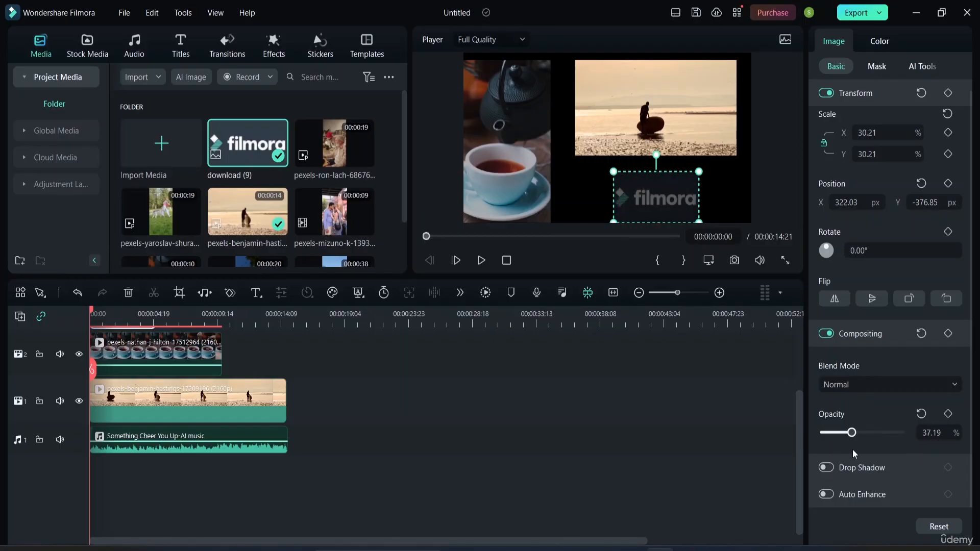
Add an opacity keyframe to the logo at the start, try opacities of about 94% and 0%, and remove the keyframe.
{"action": "left_click", "coordinate": [948, 415]}
{"action": "left_click_drag", "start_coordinate": [855, 437], "coordinate": [899, 435]}
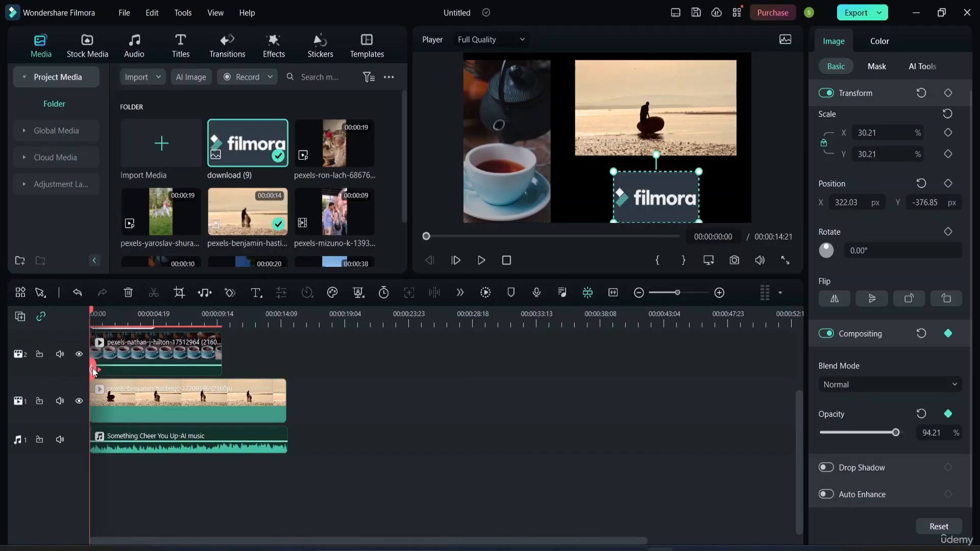
{"action": "left_click_drag", "start_coordinate": [92, 370], "coordinate": [60, 386]}
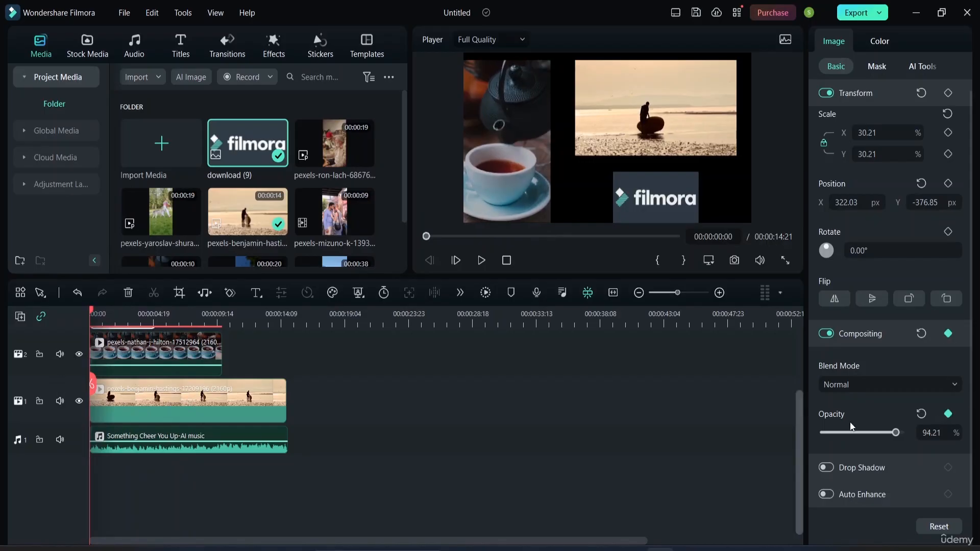
{"action": "left_click_drag", "start_coordinate": [895, 434], "coordinate": [806, 446]}
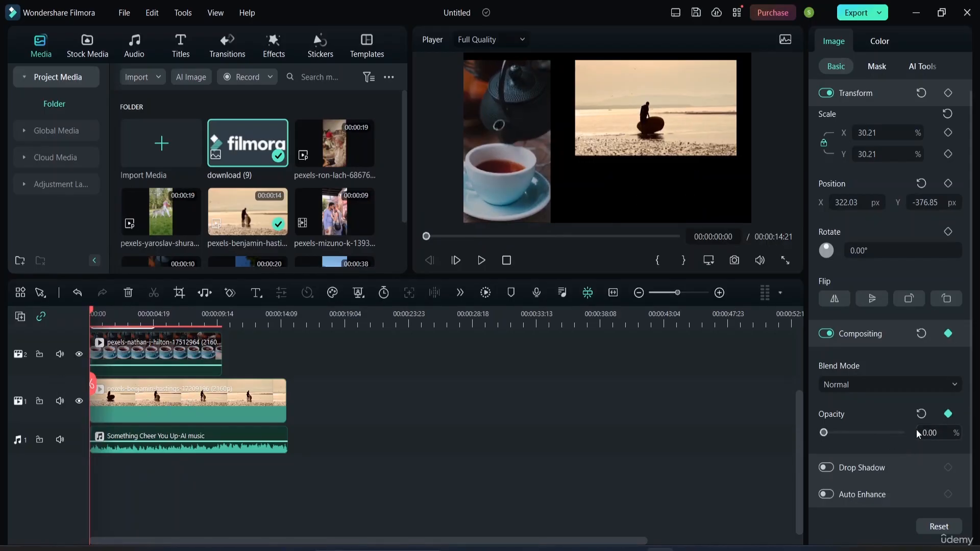
{"action": "left_click", "coordinate": [948, 414]}
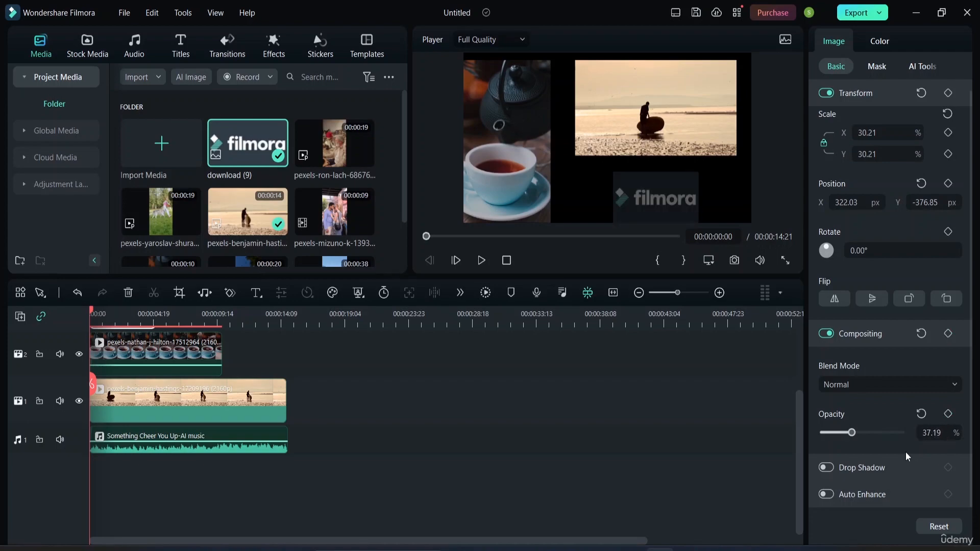
Preview the composition up to about 6 seconds and lower the logo's opacity to about 32%.
{"action": "left_click", "coordinate": [874, 455]}
{"action": "key", "text": "space"}
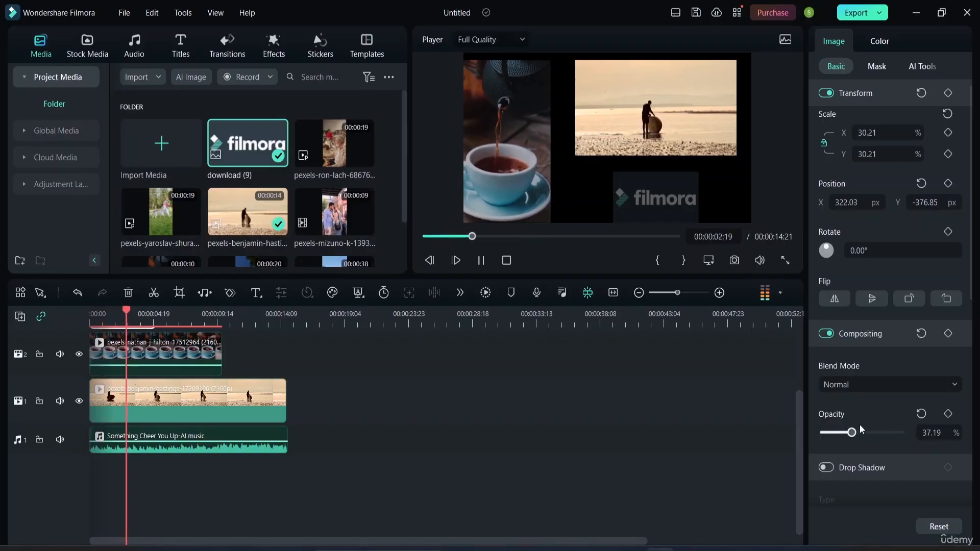
{"action": "mouse_move", "coordinate": [852, 433]}
{"action": "left_mouse_down"}
{"action": "mouse_move", "coordinate": [886, 441]}
{"action": "mouse_move", "coordinate": [848, 434]}
{"action": "left_mouse_up"}
{"action": "key", "text": "space"}
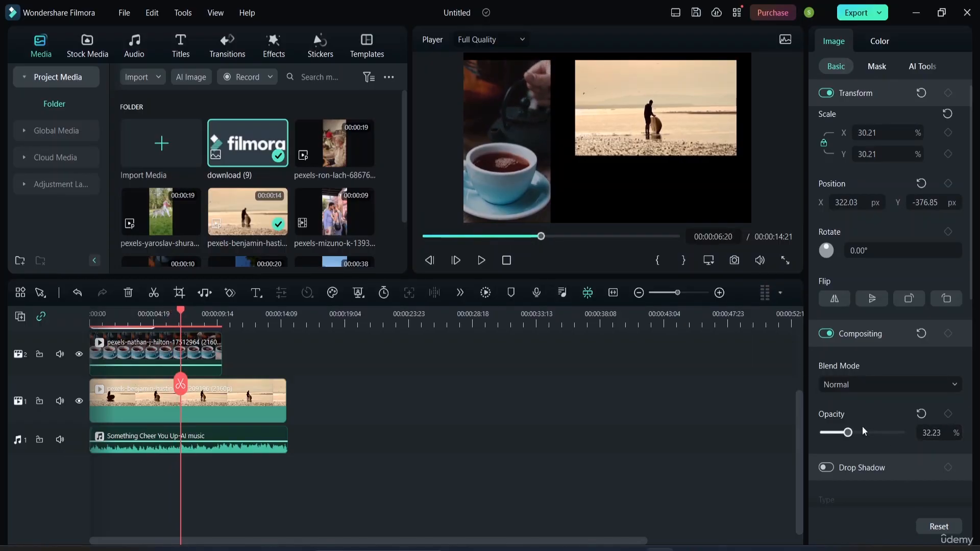
Preview blend modes such as Linear Dodge and Color Dodge on the teacup clip at the start of the timeline, keeping Normal.
{"action": "left_click_drag", "start_coordinate": [183, 316], "coordinate": [51, 330]}
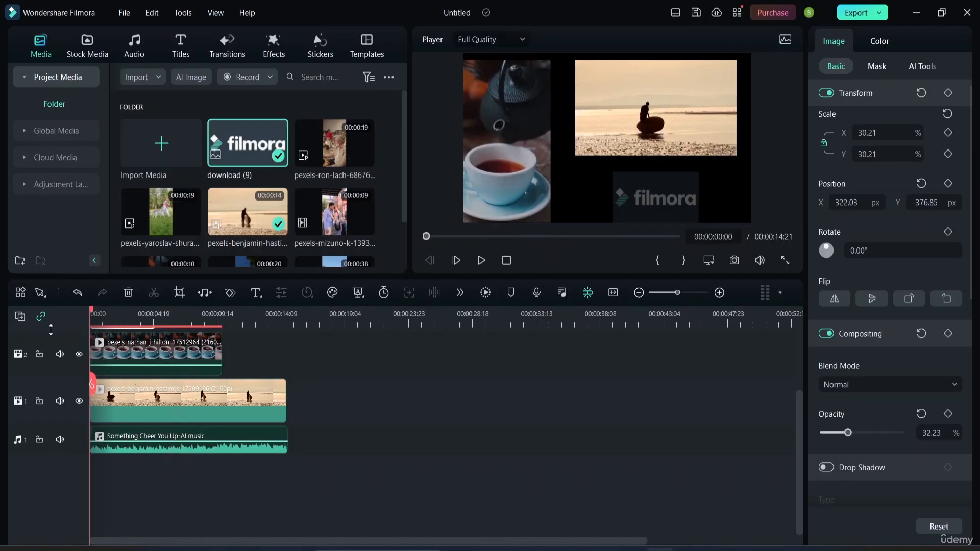
{"action": "left_click", "coordinate": [513, 154]}
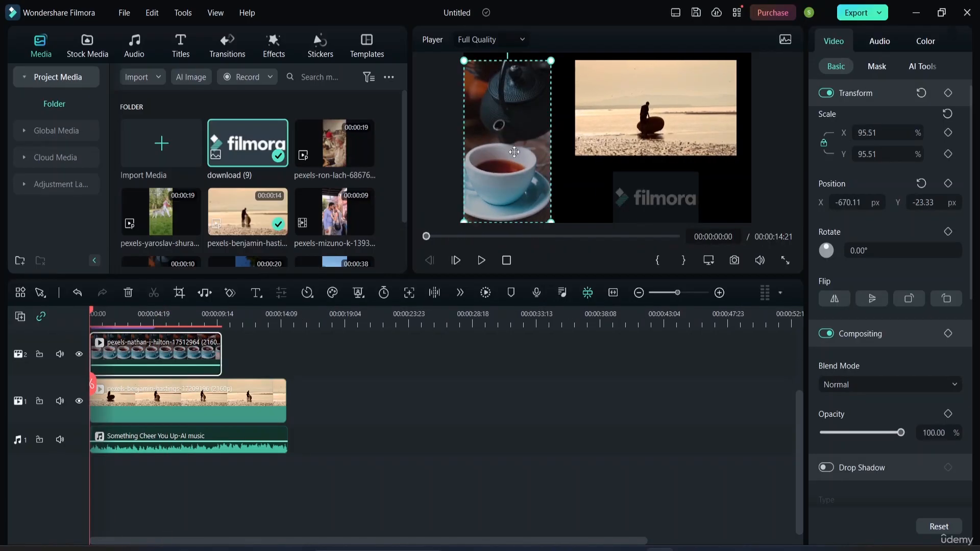
{"action": "left_click", "coordinate": [623, 92]}
{"action": "left_click", "coordinate": [499, 118]}
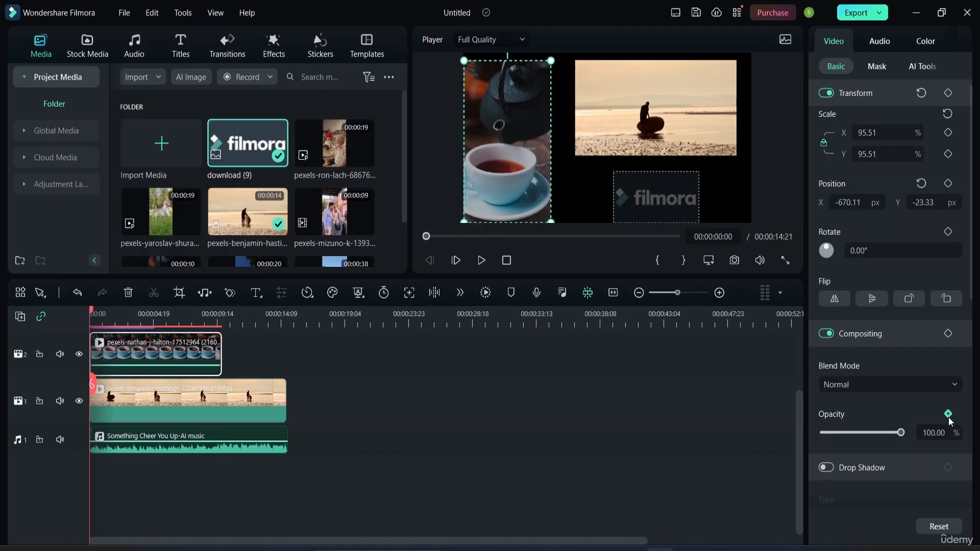
{"action": "left_click", "coordinate": [948, 385]}
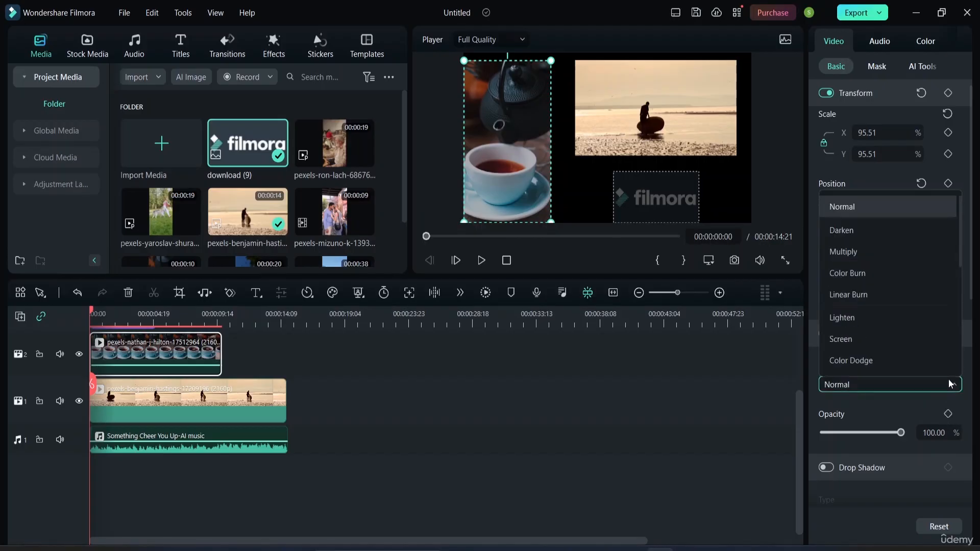
{"action": "scroll", "coordinate": [920, 353], "scroll_direction": "down", "scroll_amount": 2}
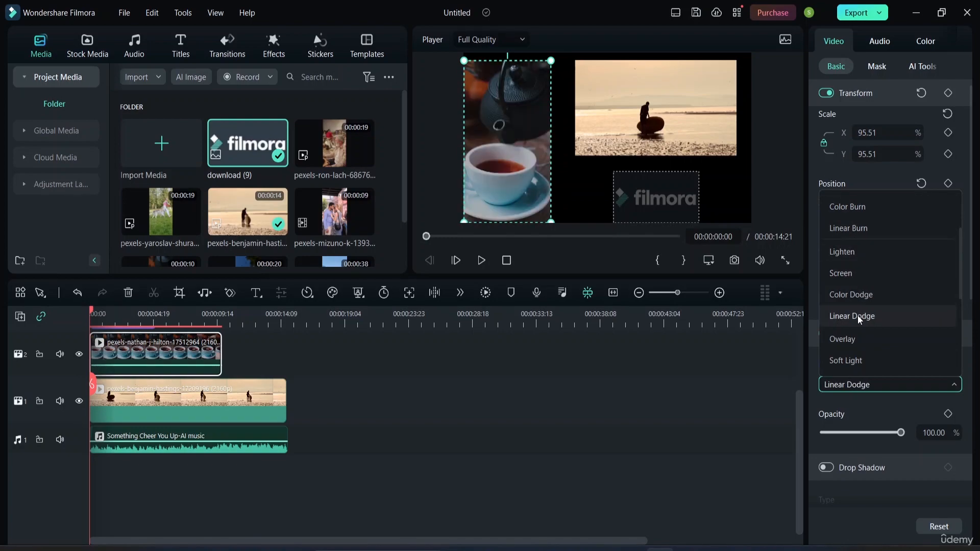
{"action": "scroll", "coordinate": [839, 228], "scroll_direction": "up", "scroll_amount": 1}
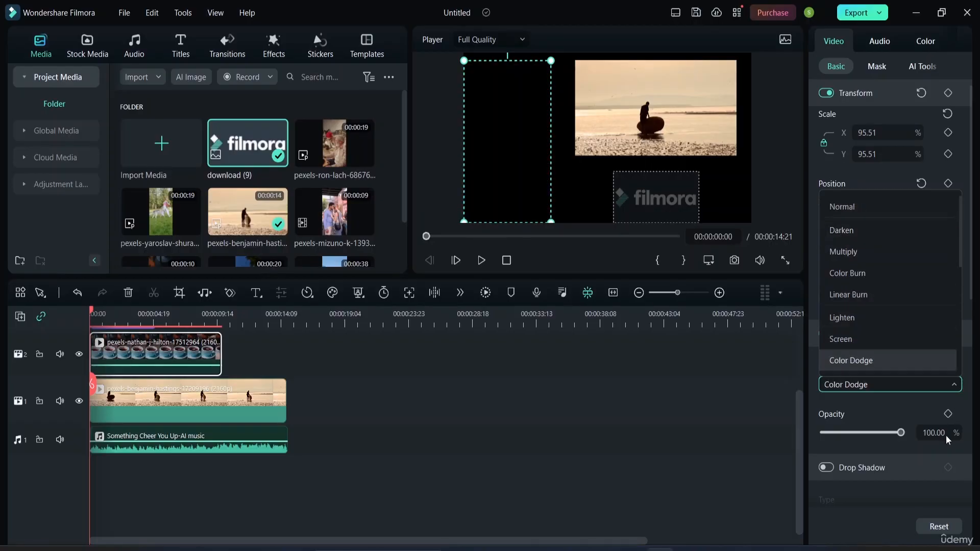
{"action": "left_click", "coordinate": [756, 412]}
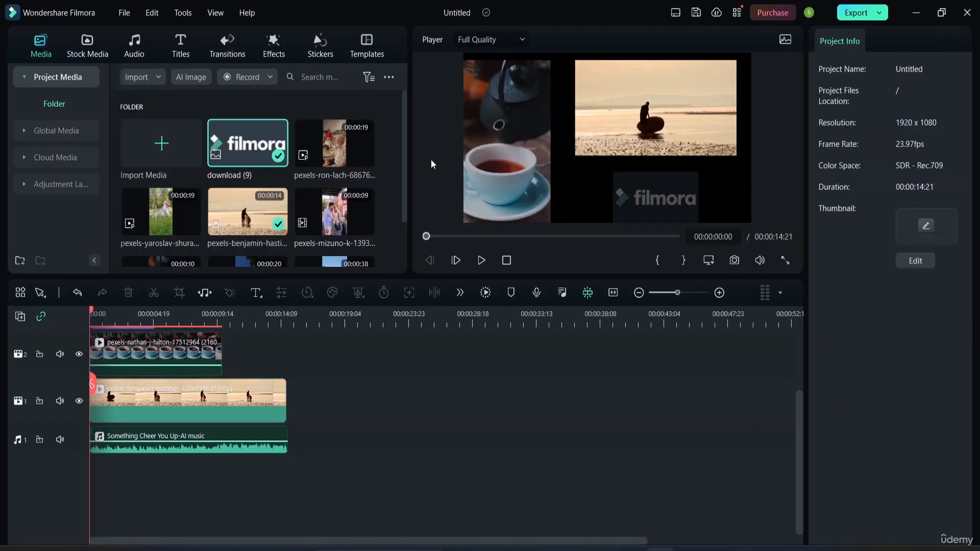
Move the teacup clip slightly right in the frame to about X -629 px.
{"action": "left_click", "coordinate": [498, 154]}
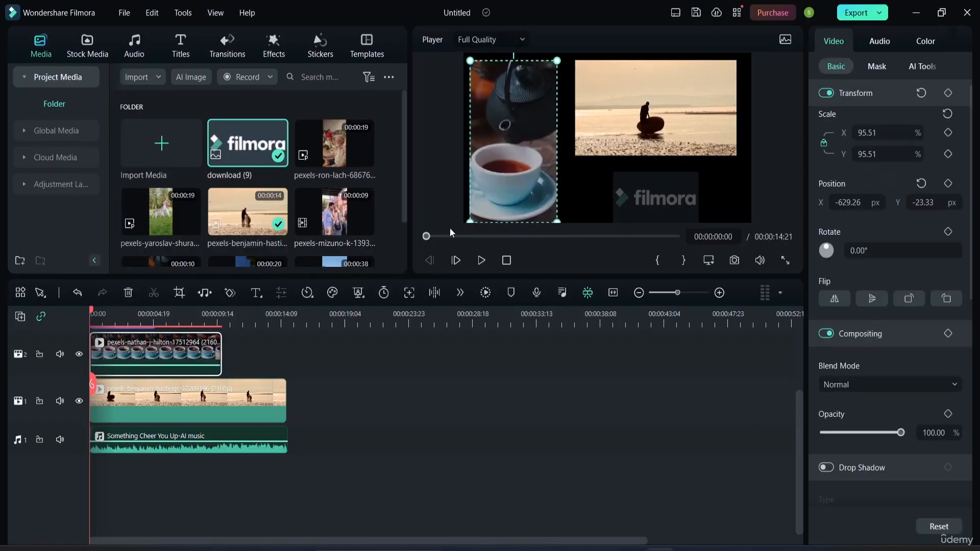
Select the music clip and review its audio adjustment settings, from volume and fades to equalizer and denoise.
{"action": "left_click", "coordinate": [167, 431]}
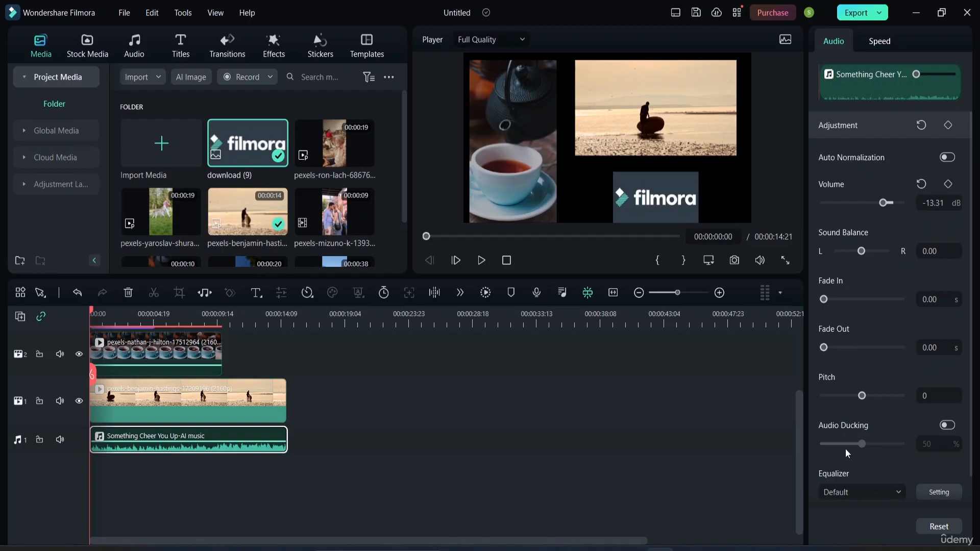
{"action": "scroll", "coordinate": [876, 364], "scroll_direction": "down", "scroll_amount": 1}
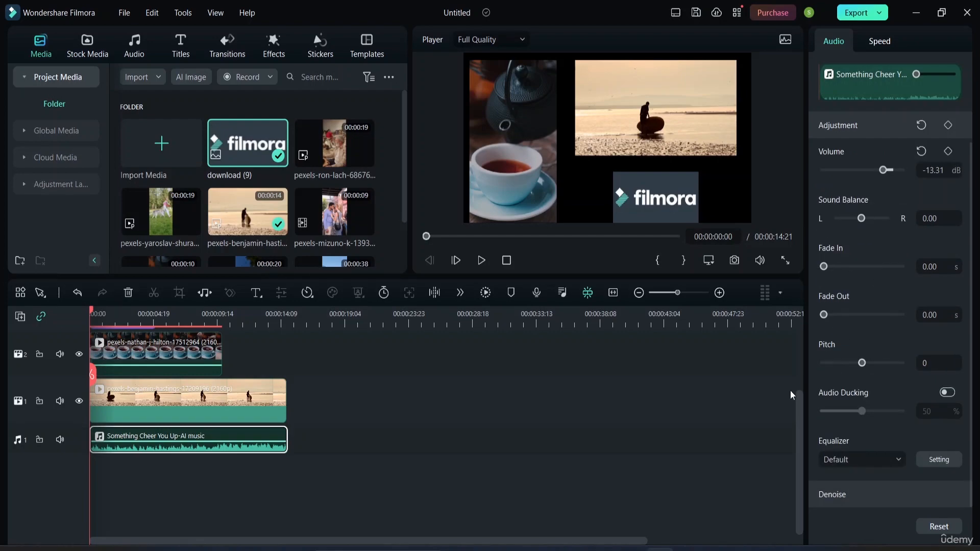